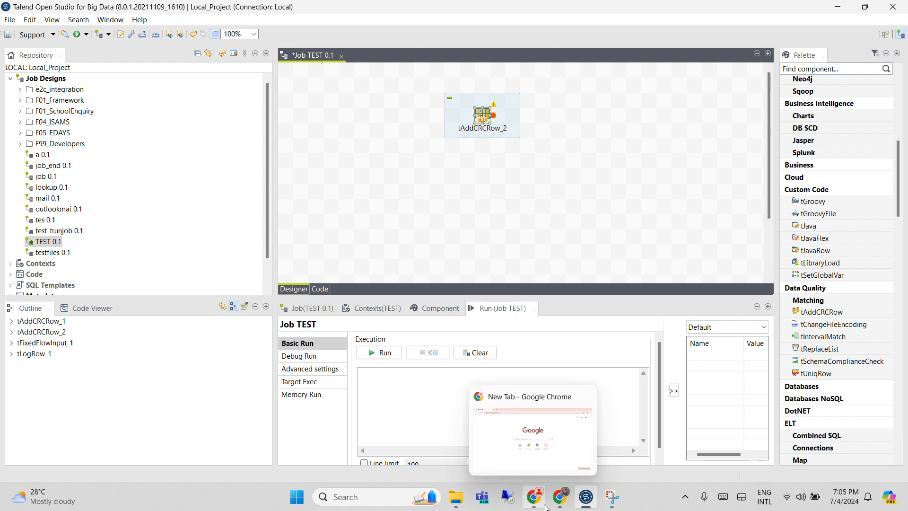
# Switch to Chrome to read the search result defining CRC, and return to Talend Open Studio
pyautogui.click(560, 496)
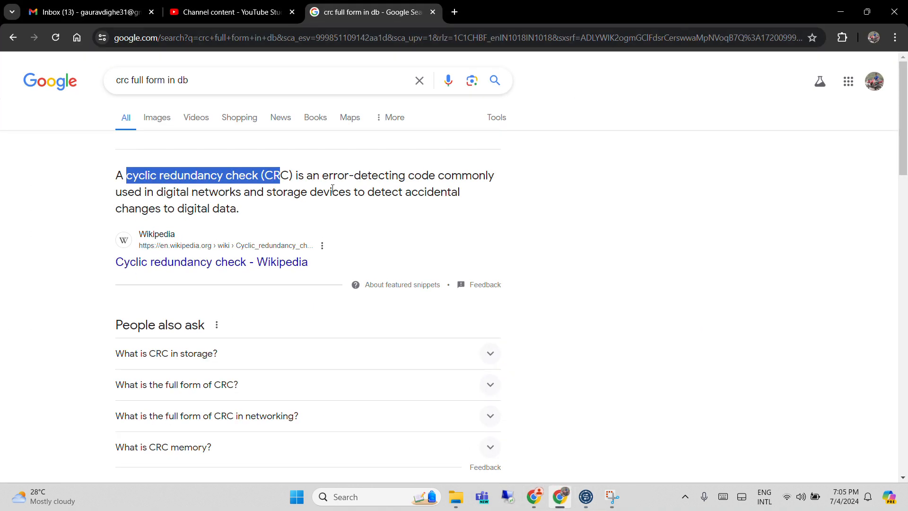
pyautogui.click(846, 10)
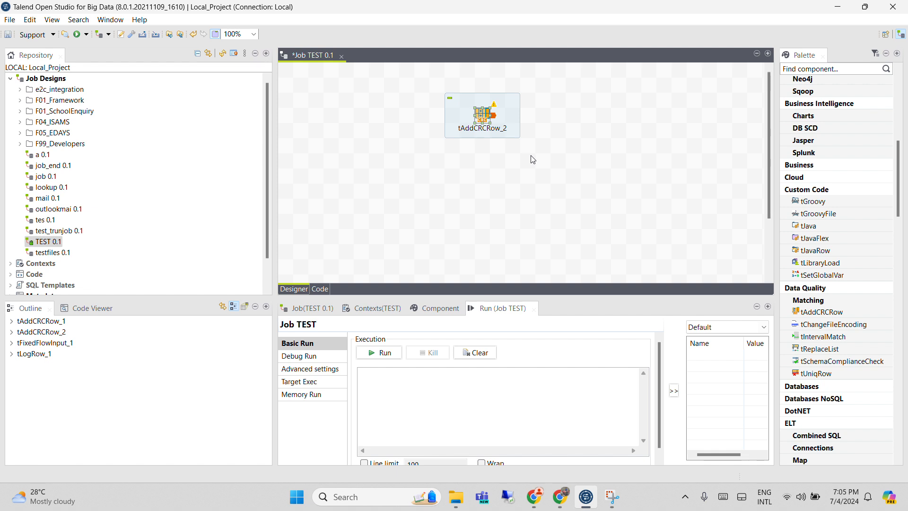
# Examine the basic settings and the schema of the tAddCRCRow_2 component
pyautogui.moveTo(478, 120); pyautogui.dragTo(479, 152)
pyautogui.click(478, 150)
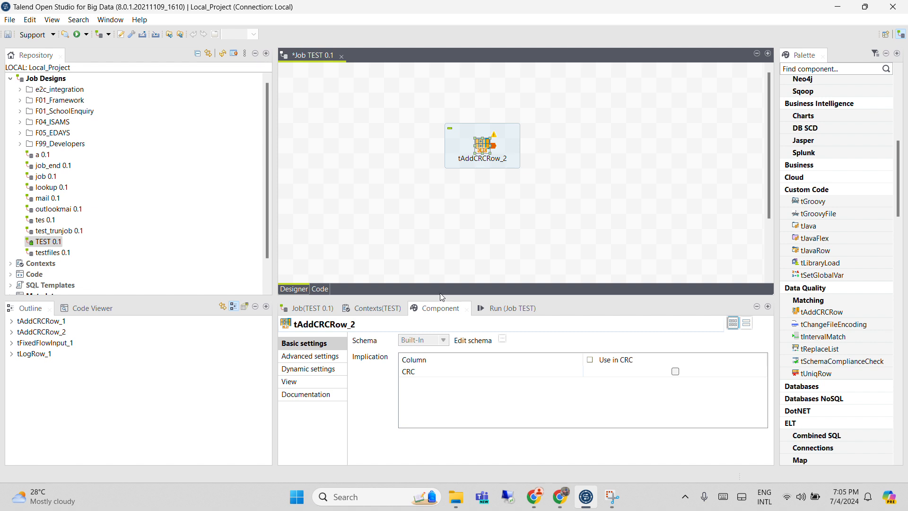
pyautogui.click(358, 183)
pyautogui.click(483, 147)
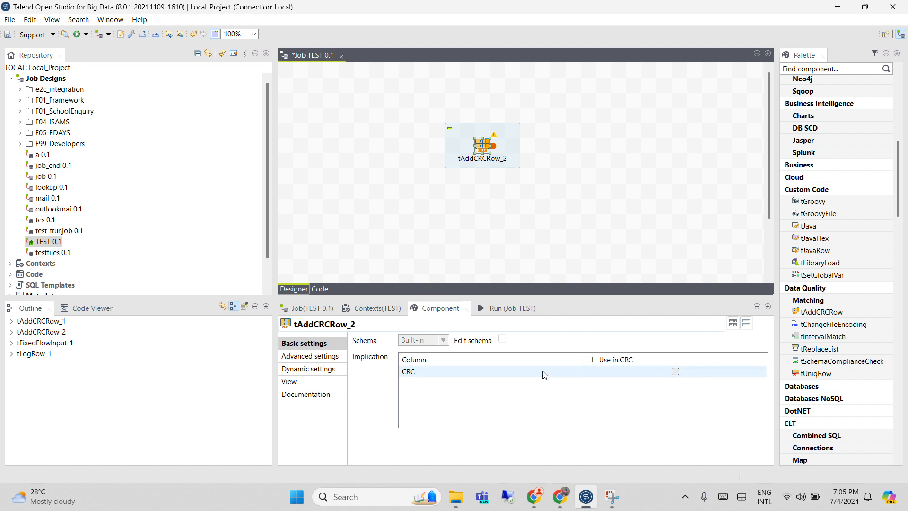
pyautogui.click(335, 357)
pyautogui.click(339, 345)
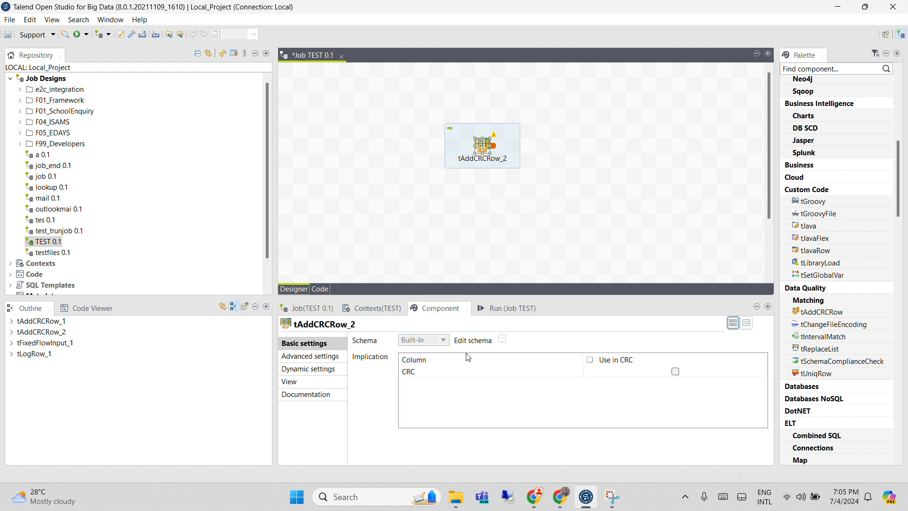
pyautogui.click(502, 340)
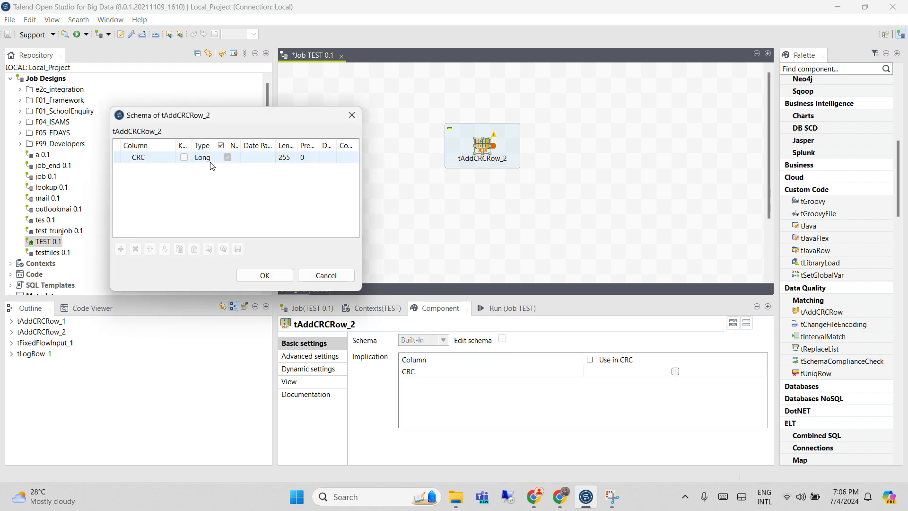
pyautogui.click(285, 276)
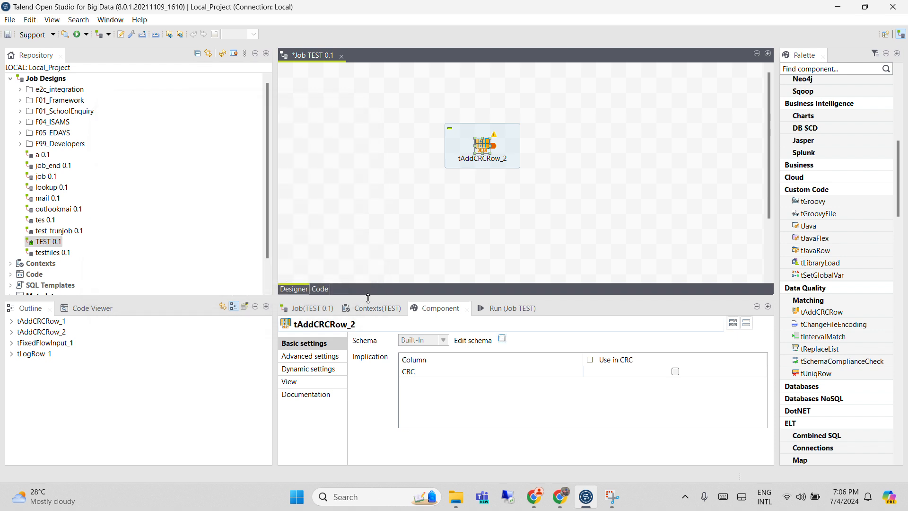
# Try the CRC8, CRC16 and CRC32 types in tAddCRCRow_2's advanced settings, ending on CRC32
pyautogui.click(310, 358)
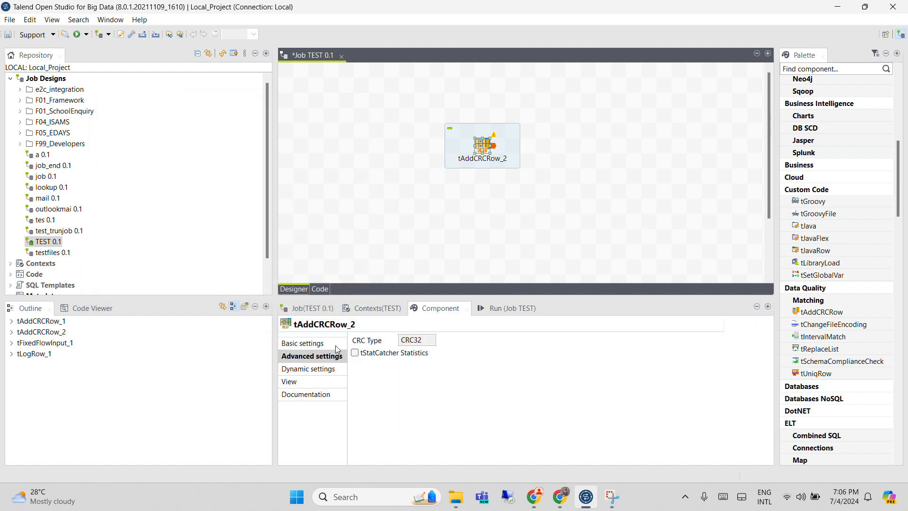
pyautogui.click(429, 341)
pyautogui.click(427, 351)
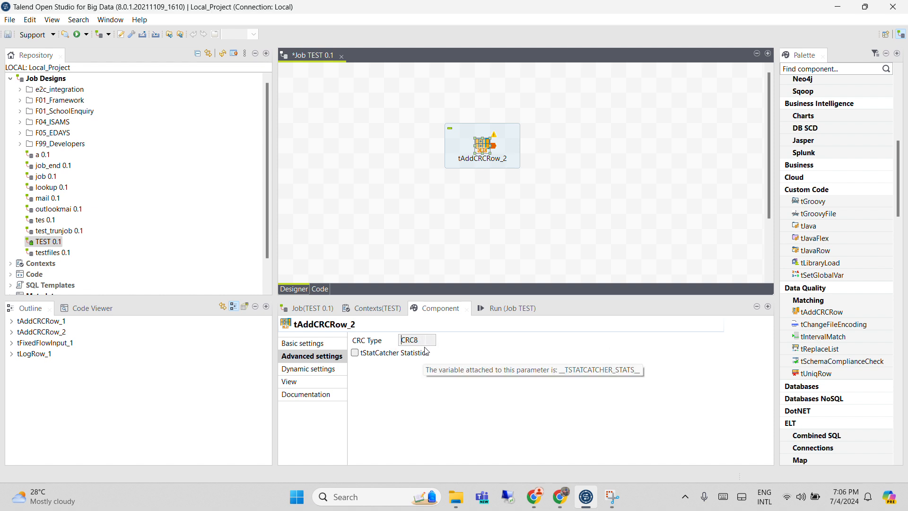
pyautogui.click(428, 342)
pyautogui.click(397, 364)
pyautogui.click(436, 341)
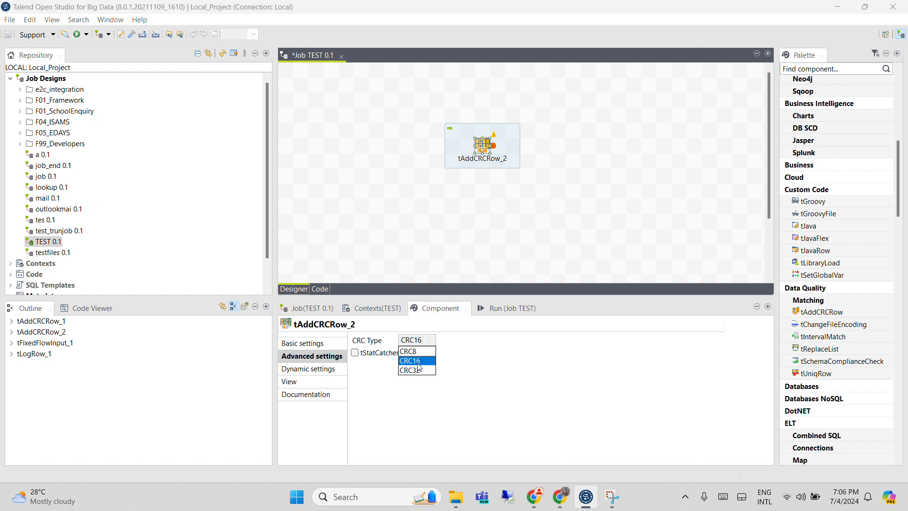
pyautogui.click(417, 373)
pyautogui.click(419, 339)
pyautogui.click(408, 360)
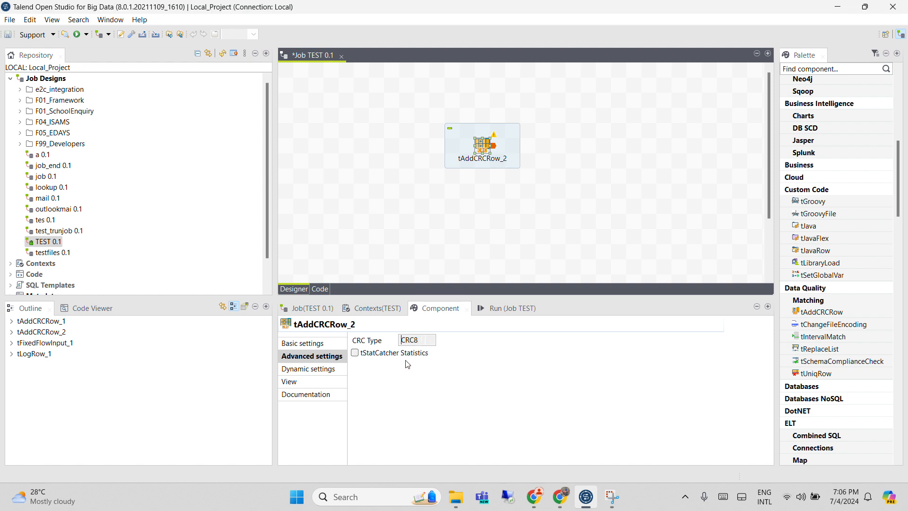
pyautogui.click(432, 342)
pyautogui.click(409, 361)
pyautogui.click(418, 340)
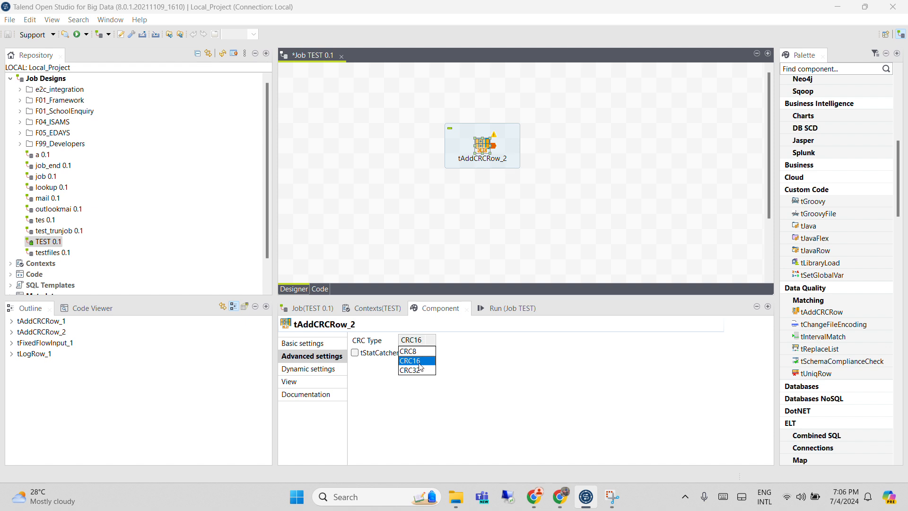
pyautogui.click(419, 374)
# Delete the tAddCRCRow_2 component and move the subjob with tFixedFlowInput_1, tAddCRCRow_1 and tLogRow_1 higher on the canvas
pyautogui.scroll(-3, 445, 184)
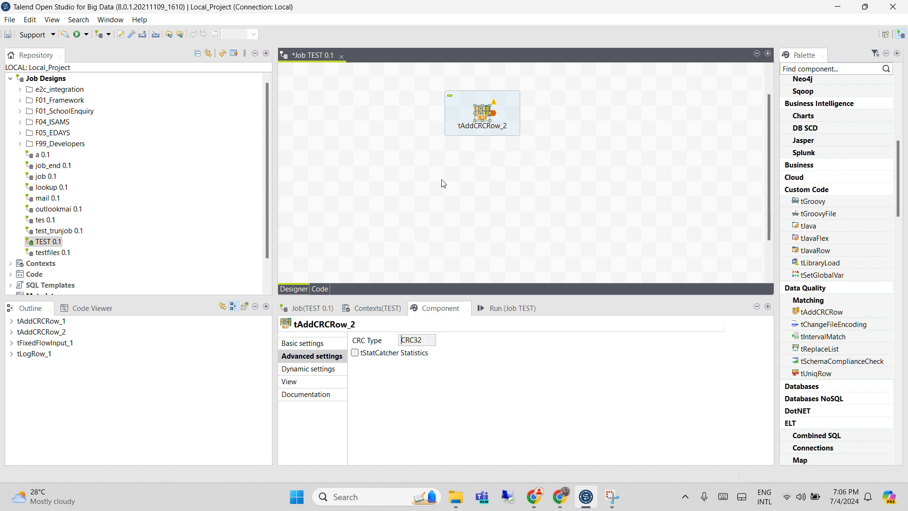
pyautogui.click(483, 117)
pyautogui.press('Delete')
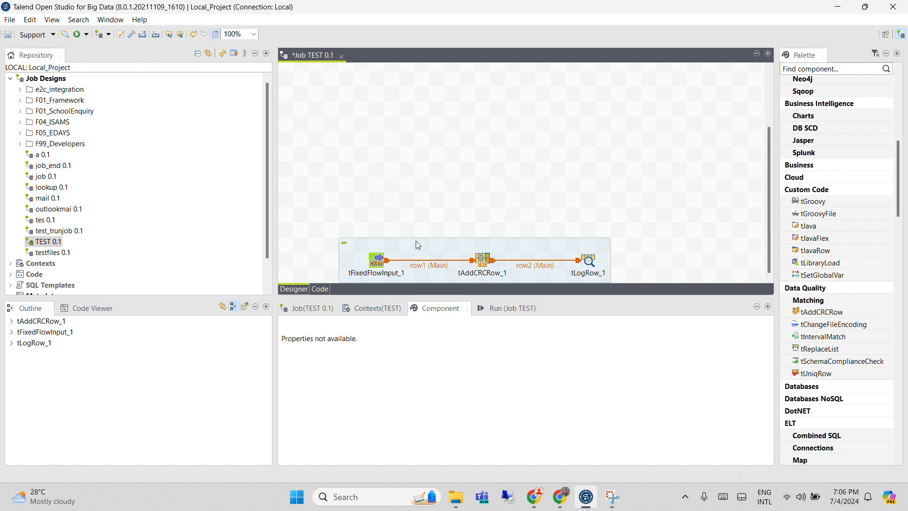
pyautogui.moveTo(415, 240); pyautogui.dragTo(409, 105)
# Review the empid and name columns in the schema of tFixedFlowInput_1 and accept the schema
pyautogui.click(377, 206)
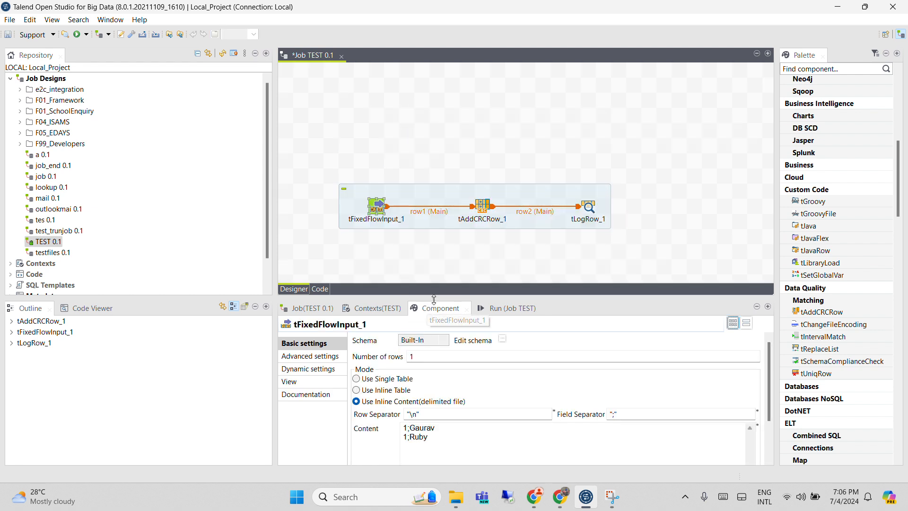
pyautogui.moveTo(437, 295); pyautogui.dragTo(442, 275)
pyautogui.click(502, 319)
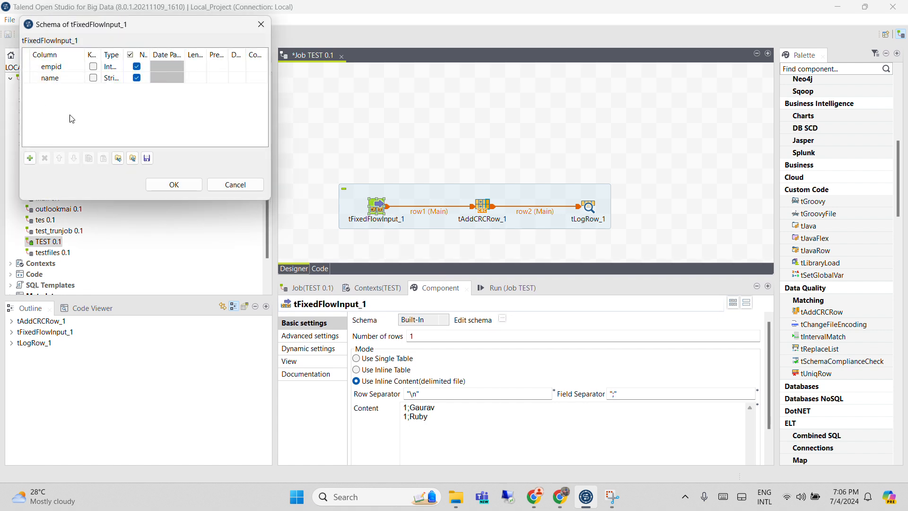
pyautogui.moveTo(271, 201); pyautogui.dragTo(445, 164)
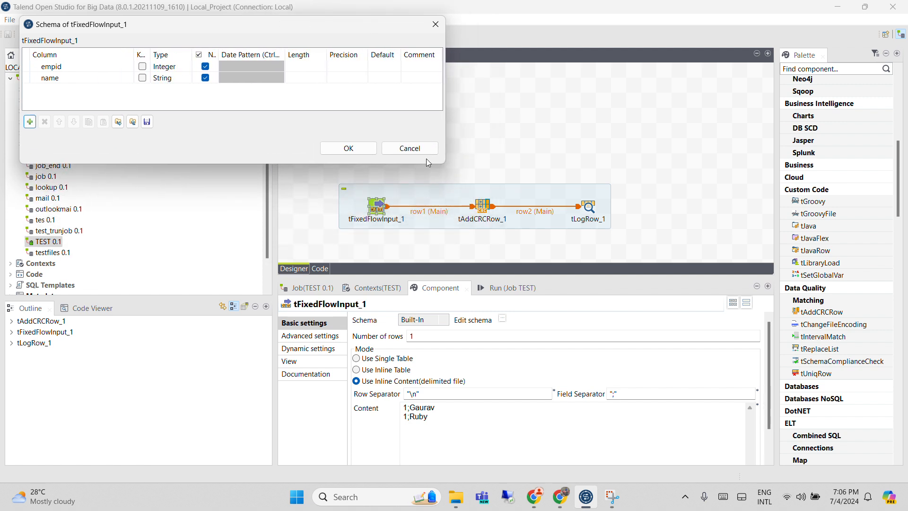
pyautogui.click(52, 66)
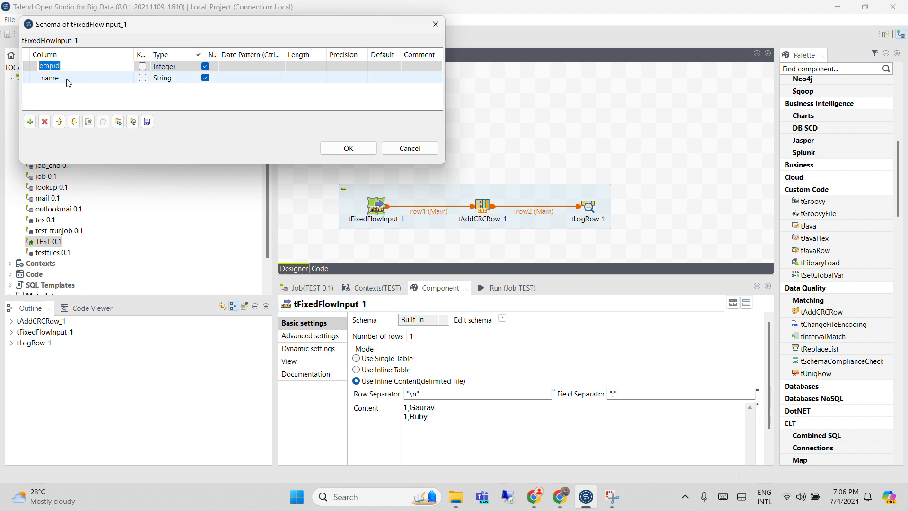
pyautogui.press('Down')
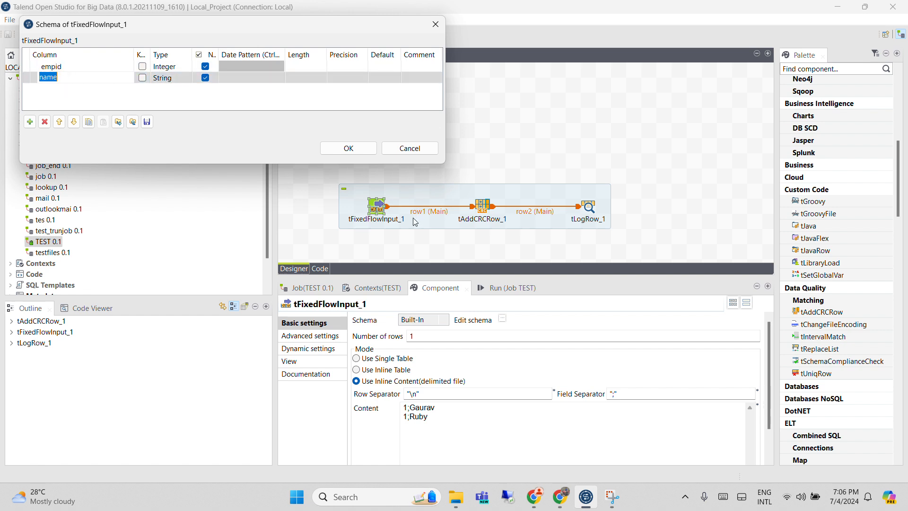
pyautogui.click(348, 148)
# Set the empid of the second row in tFixedFlowInput_1's inline content to 2
pyautogui.moveTo(446, 416); pyautogui.dragTo(385, 395)
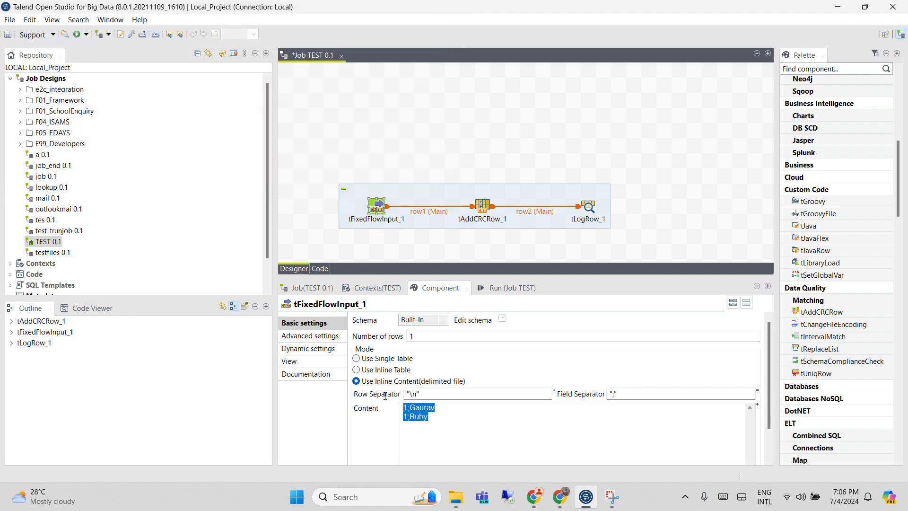
pyautogui.click(408, 414)
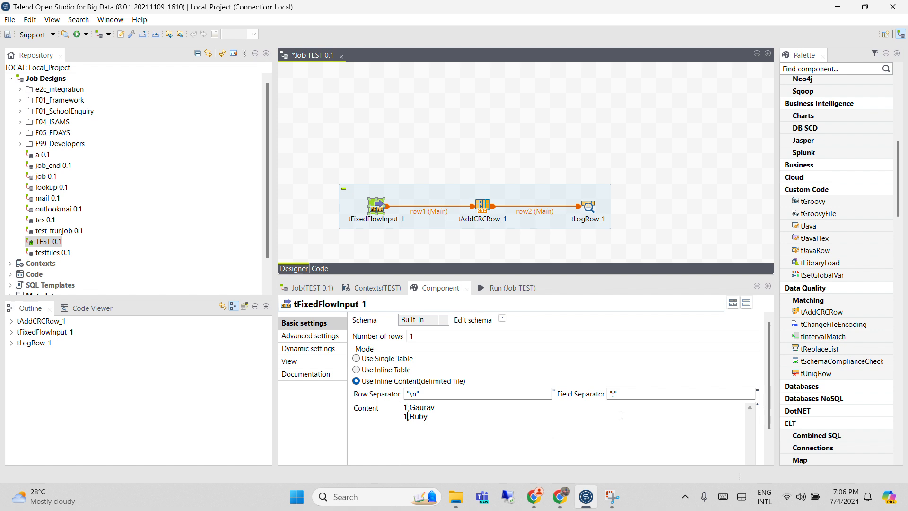
pyautogui.press('BackSpace')
pyautogui.write('2')
pyautogui.moveTo(429, 417); pyautogui.dragTo(395, 405)
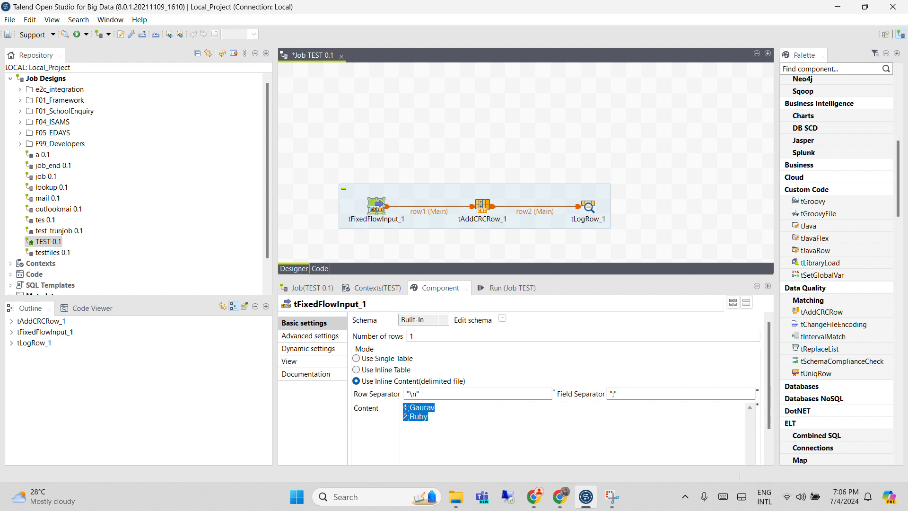
pyautogui.moveTo(405, 411); pyautogui.dragTo(400, 400)
pyautogui.click(452, 415)
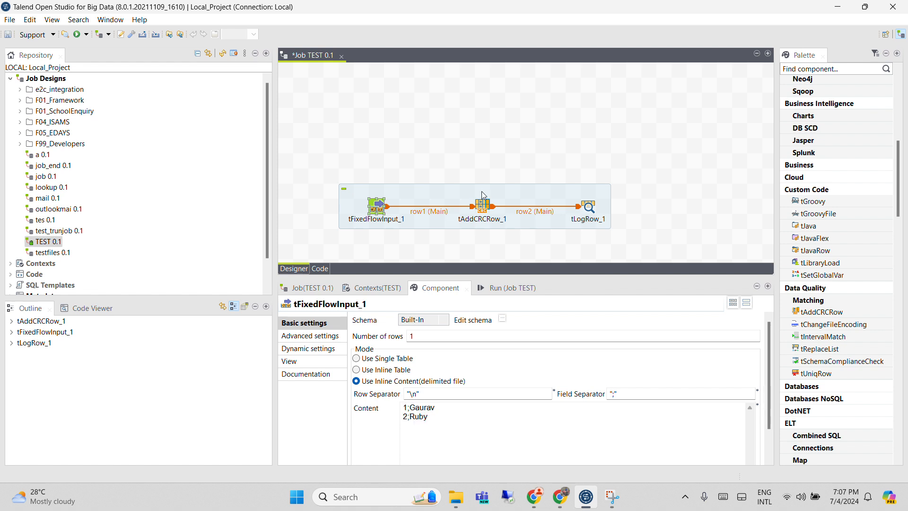
# Make empid the only column used in the CRC calculation of tAddCRCRow_1
pyautogui.click(484, 210)
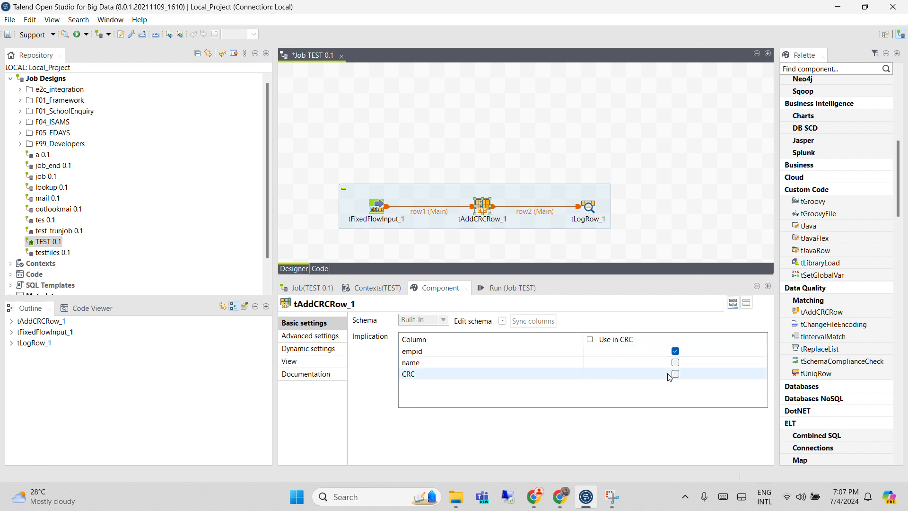
pyautogui.click(675, 351)
pyautogui.click(441, 375)
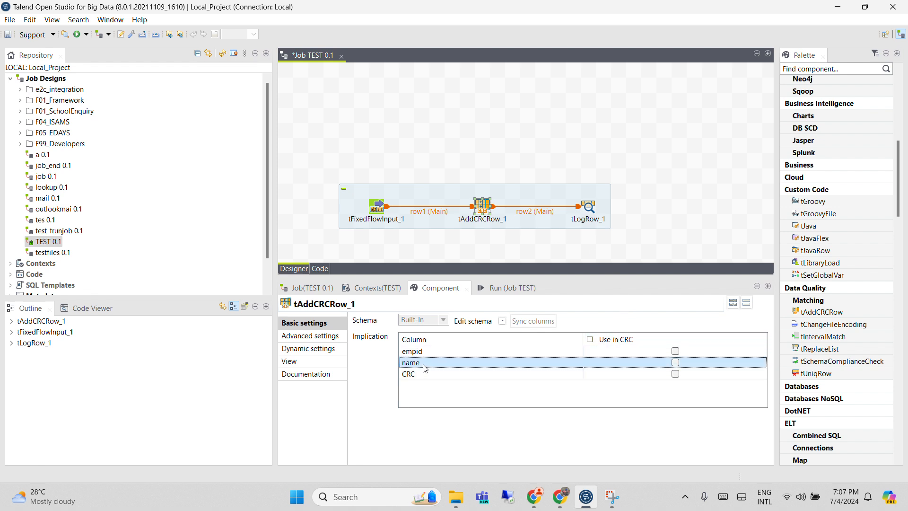
pyautogui.click(426, 352)
pyautogui.click(428, 363)
pyautogui.click(428, 377)
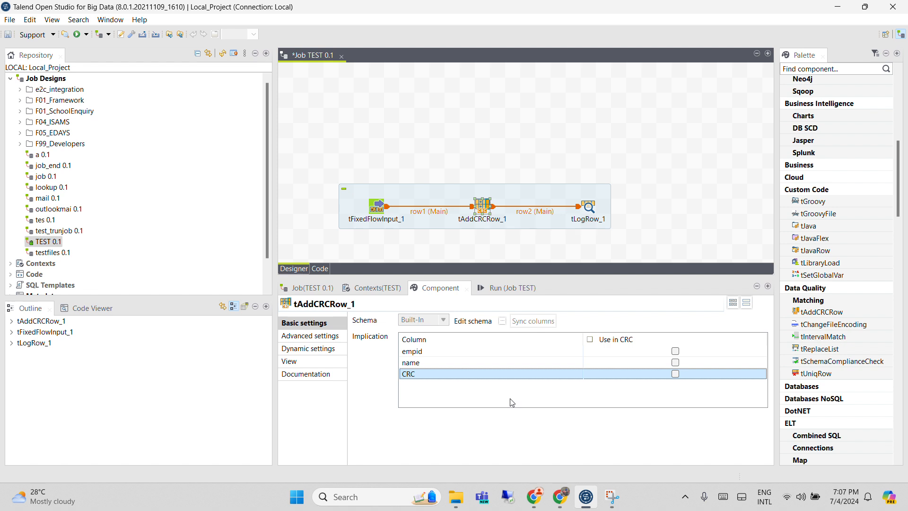
pyautogui.click(676, 351)
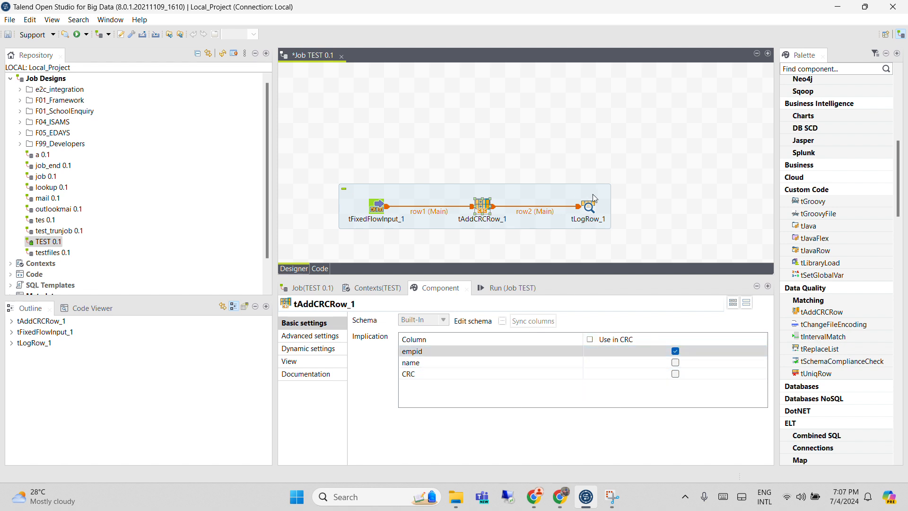
# Run job TEST and compare the CRC values of the two rows in the output
pyautogui.click(532, 284)
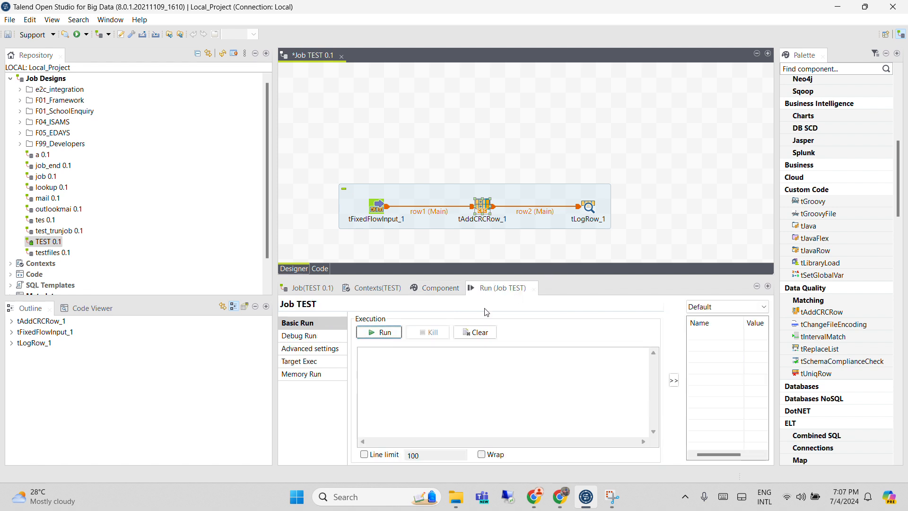
pyautogui.click(381, 332)
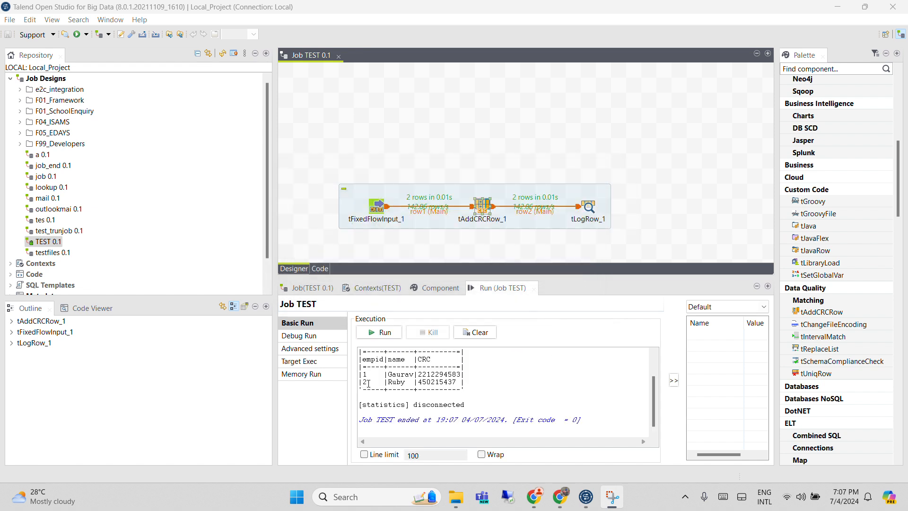
pyautogui.moveTo(368, 384); pyautogui.dragTo(365, 383)
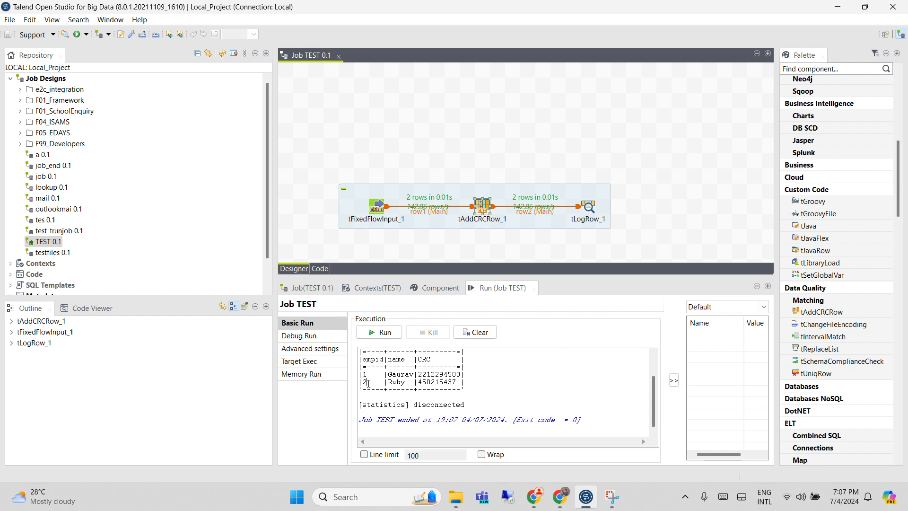
pyautogui.doubleClick(434, 382)
pyautogui.doubleClick(440, 374)
pyautogui.click(440, 382)
pyautogui.doubleClick(440, 374)
pyautogui.click(441, 383)
pyautogui.moveTo(457, 382); pyautogui.dragTo(363, 375)
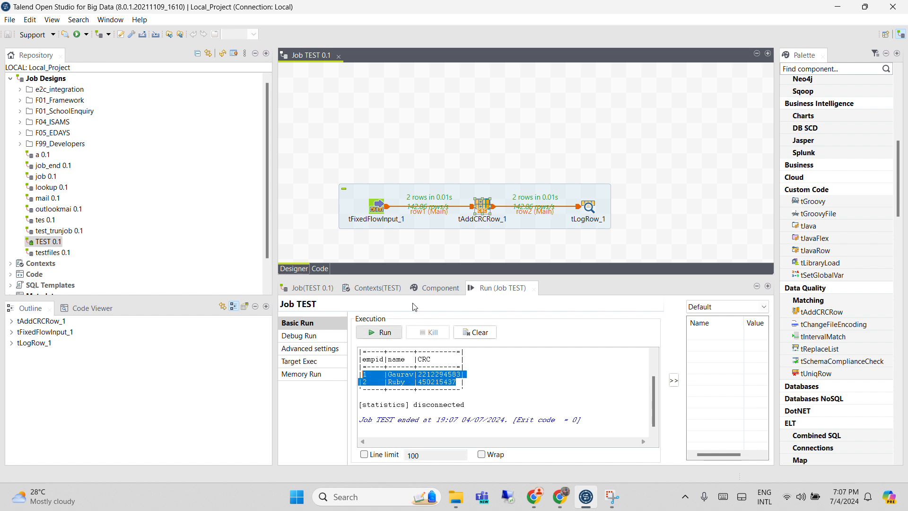
# Change the empid of the second row in tFixedFlowInput_1's inline content to 1
pyautogui.doubleClick(374, 205)
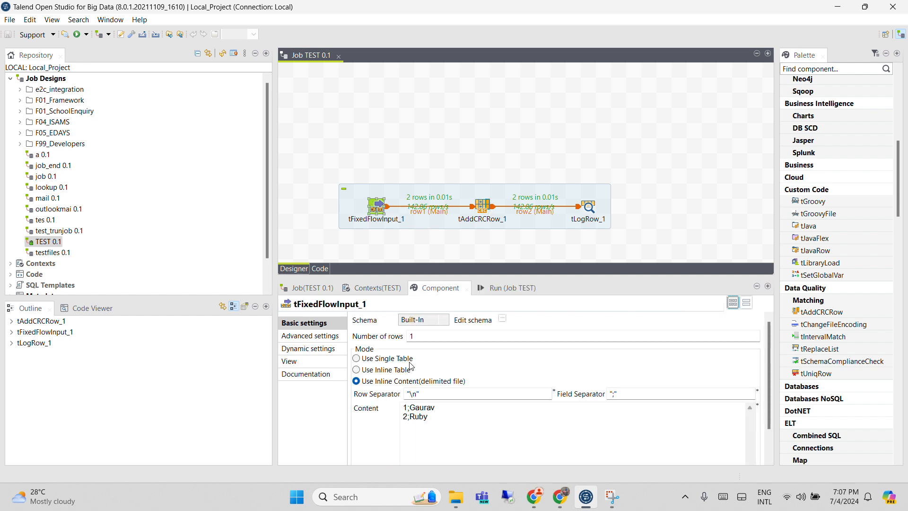
pyautogui.click(408, 416)
pyautogui.press('BackSpace')
pyautogui.write('1')
# Clear the earlier output and run job TEST to compare the CRC values of the two rows sharing empid 1
pyautogui.click(504, 288)
pyautogui.click(475, 332)
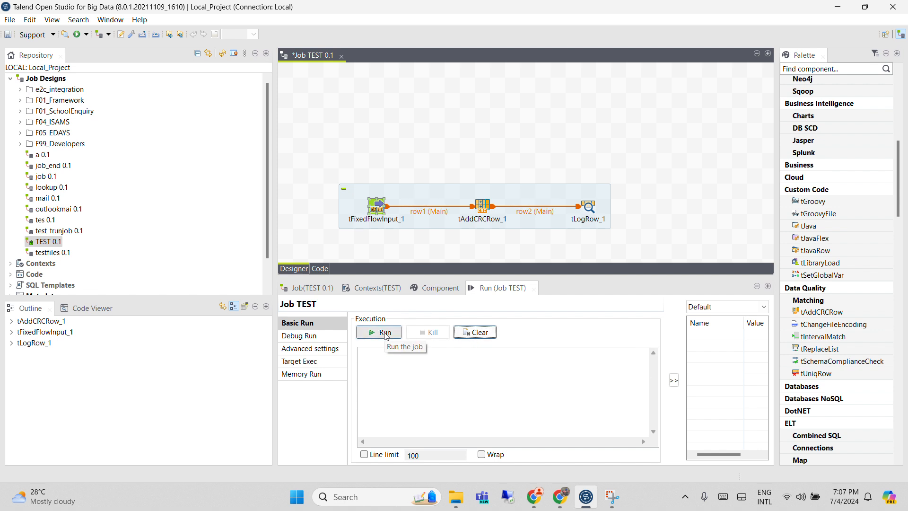
pyautogui.click(387, 334)
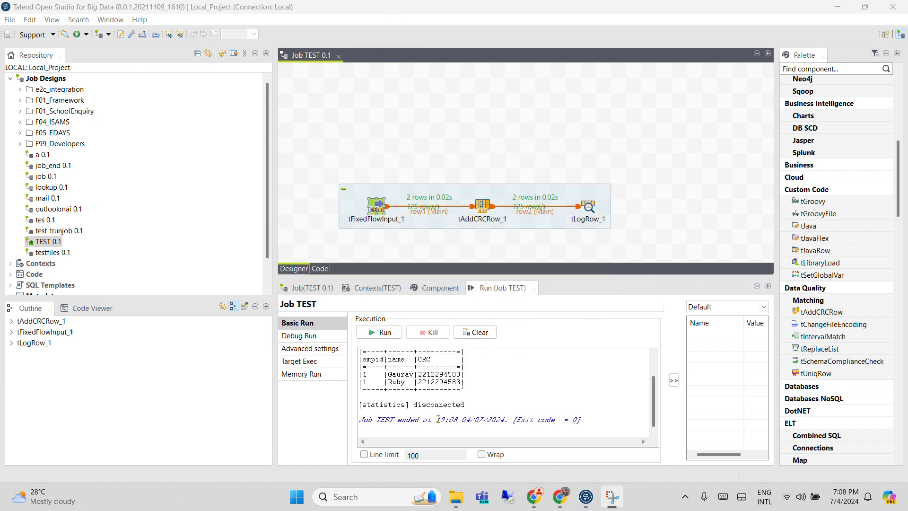
pyautogui.doubleClick(435, 374)
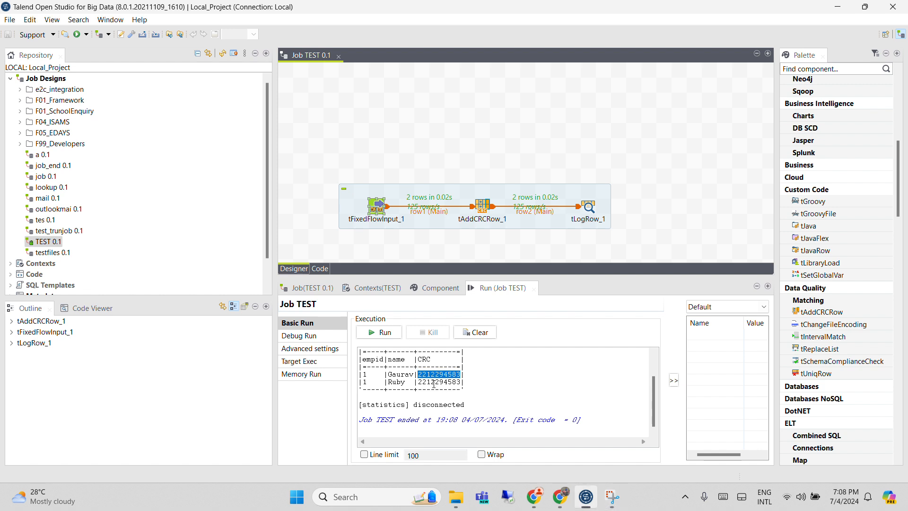
pyautogui.doubleClick(434, 382)
pyautogui.doubleClick(439, 375)
pyautogui.doubleClick(439, 381)
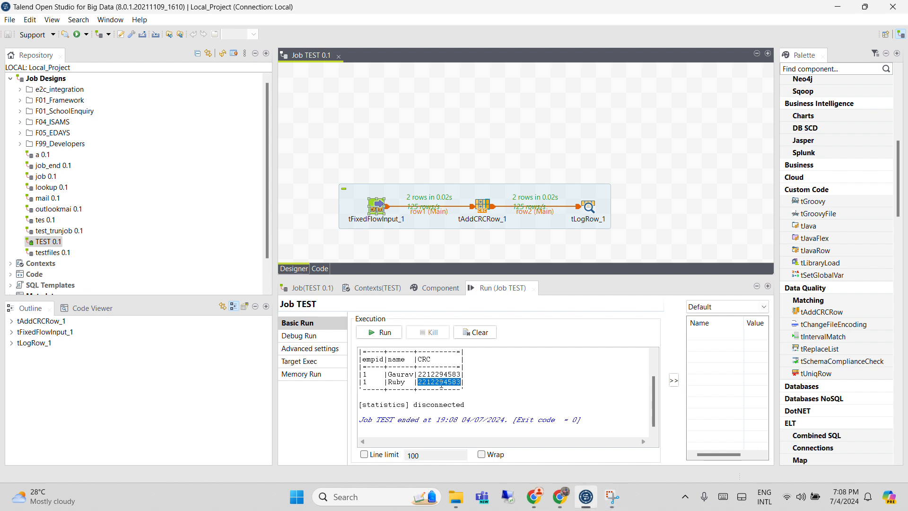
pyautogui.click(439, 381)
# Clear the run output and set the CRC type of tAddCRCRow_1 to CRC8
pyautogui.click(480, 203)
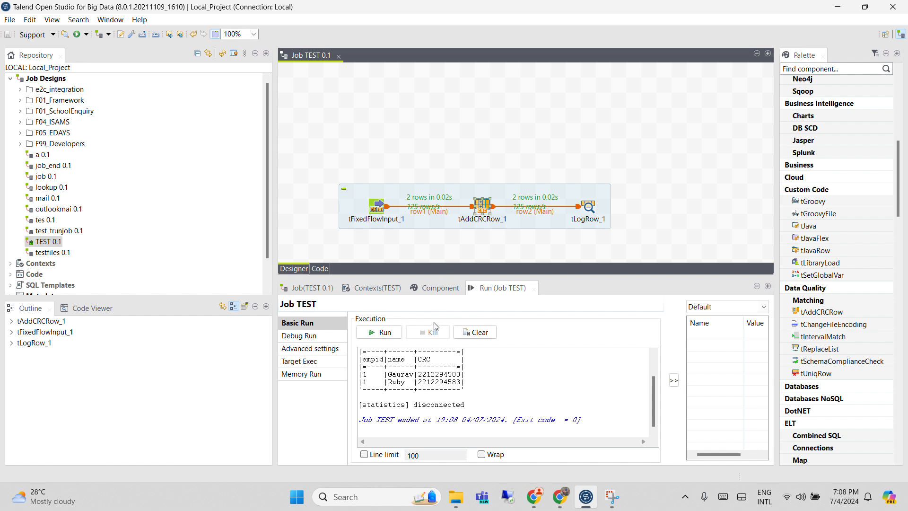
pyautogui.click(463, 331)
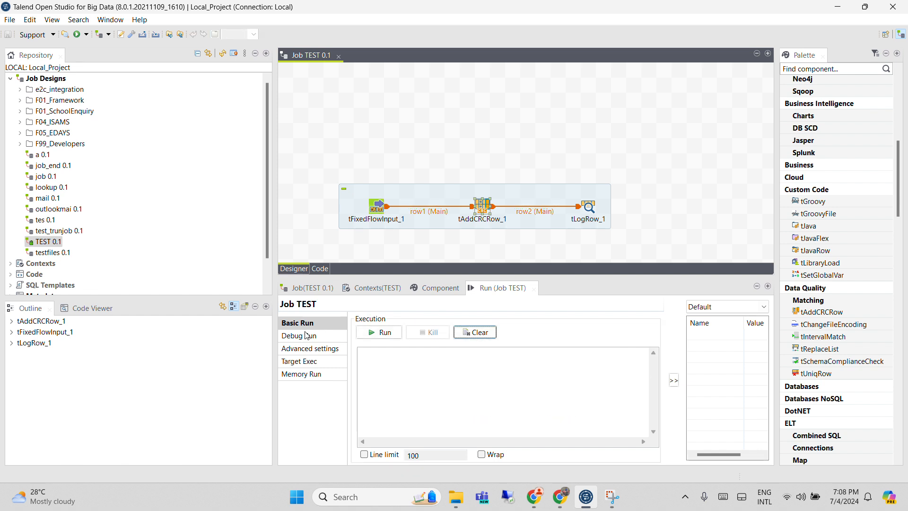
pyautogui.doubleClick(482, 206)
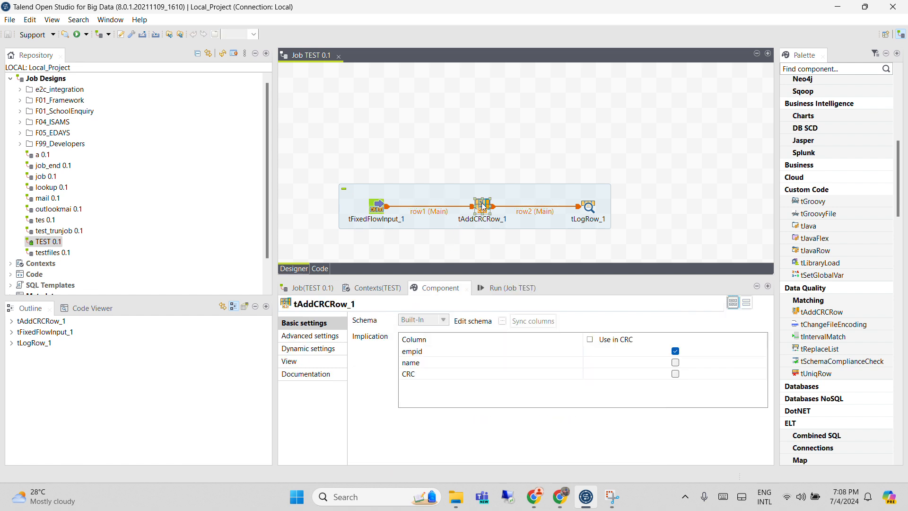
pyautogui.click(312, 337)
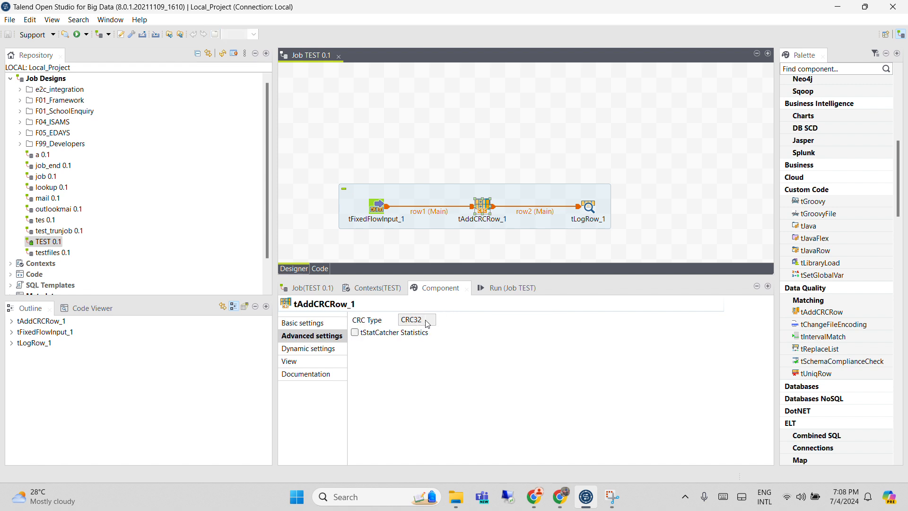
pyautogui.click(420, 321)
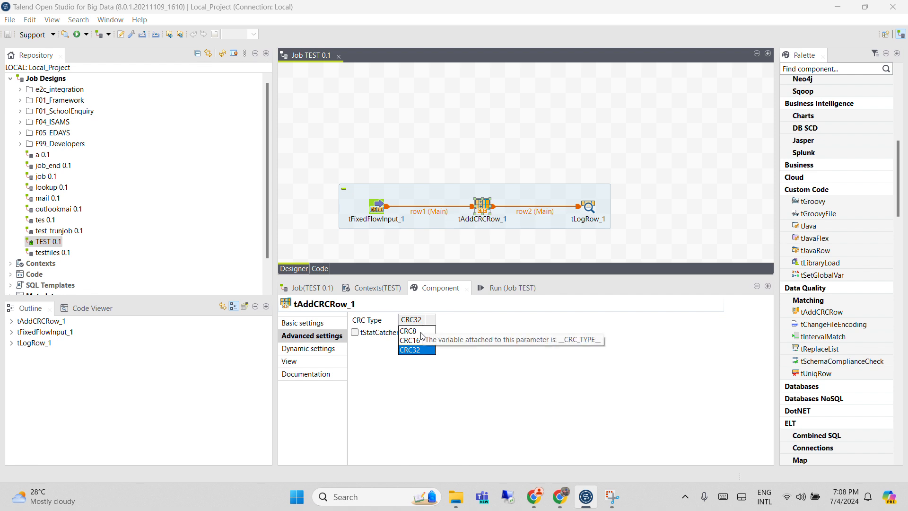
pyautogui.click(421, 331)
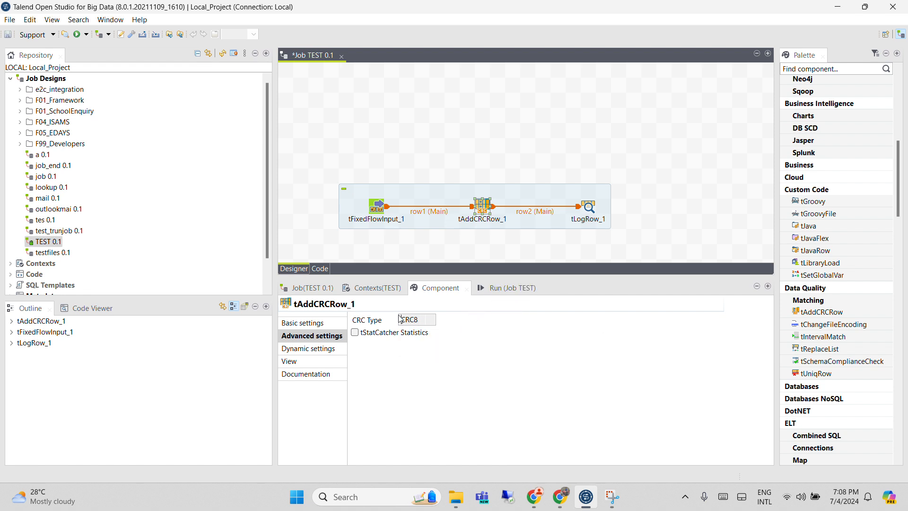
pyautogui.click(314, 323)
# Run job TEST with the CRC8 type and compare the CRC values of both rows in the output
pyautogui.click(507, 288)
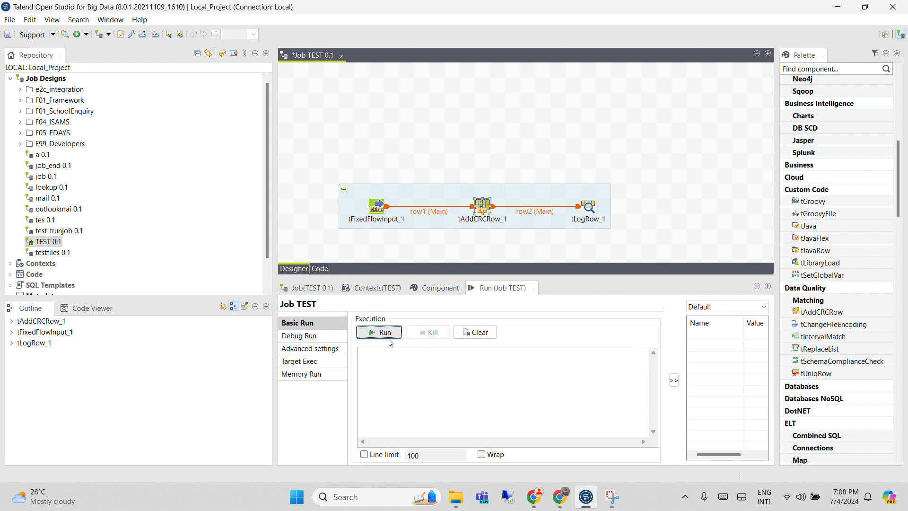
pyautogui.click(380, 332)
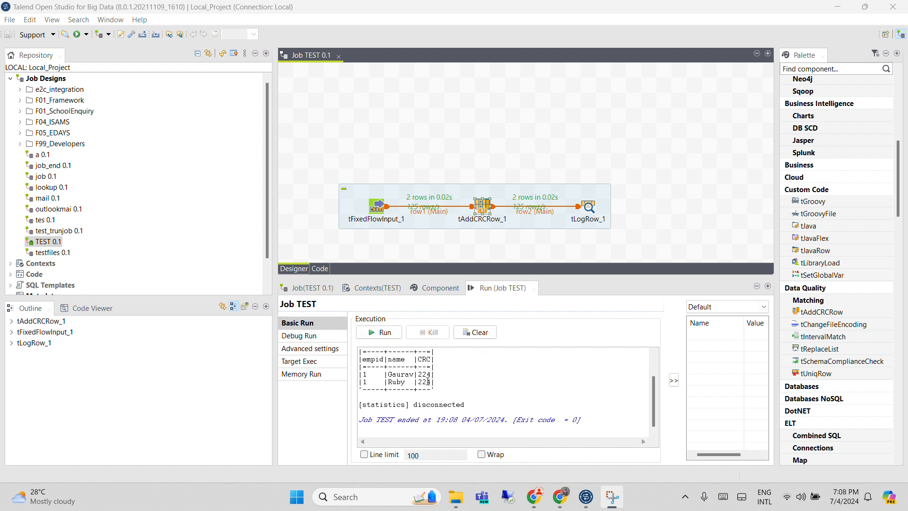
pyautogui.moveTo(428, 381); pyautogui.dragTo(360, 374)
pyautogui.click(424, 382)
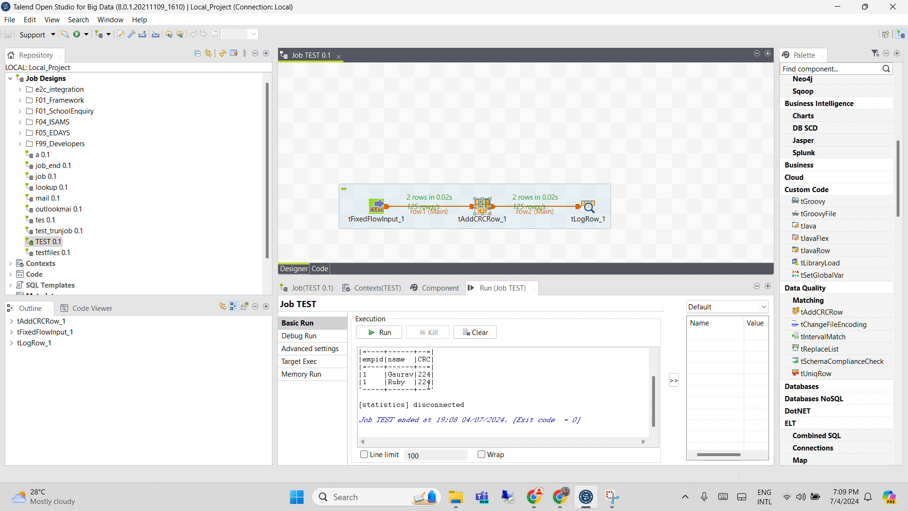
pyautogui.moveTo(436, 384); pyautogui.dragTo(368, 383)
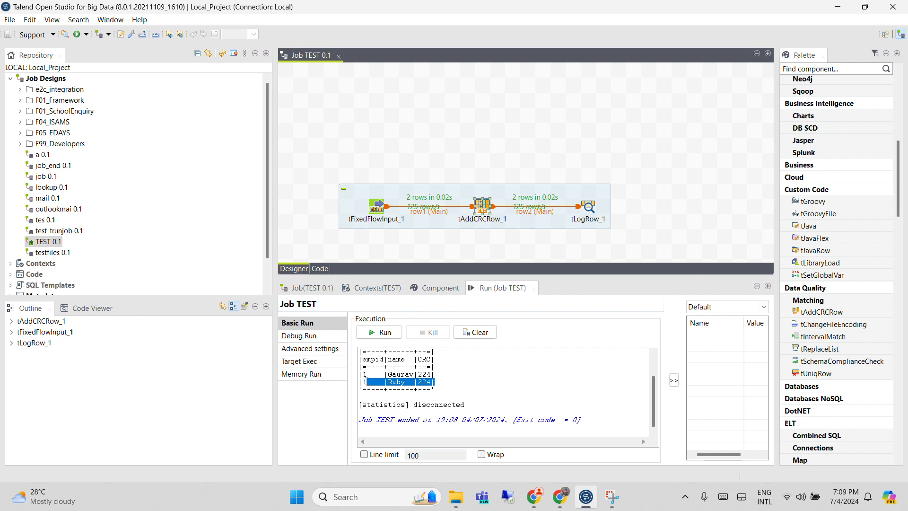
pyautogui.click(419, 376)
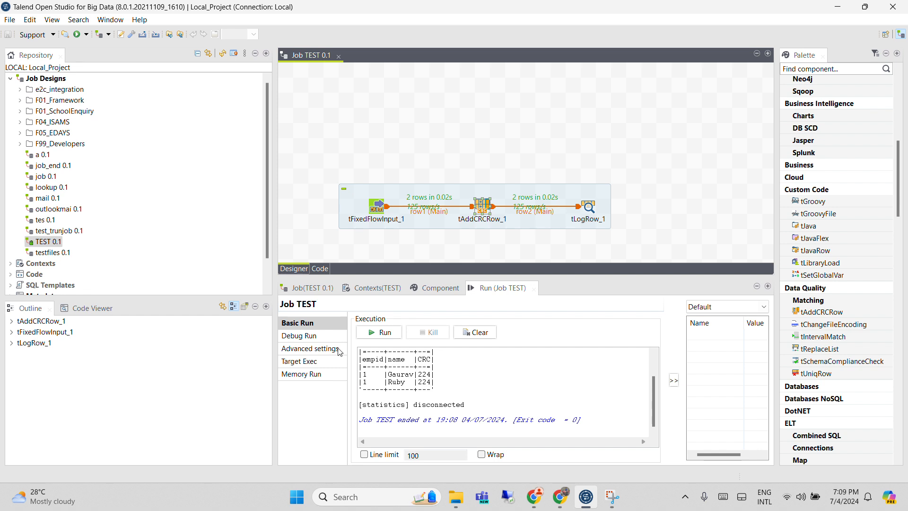
# Set the CRC type of tAddCRCRow_1 back to CRC32 and run job TEST again from a cleared output
pyautogui.click(434, 288)
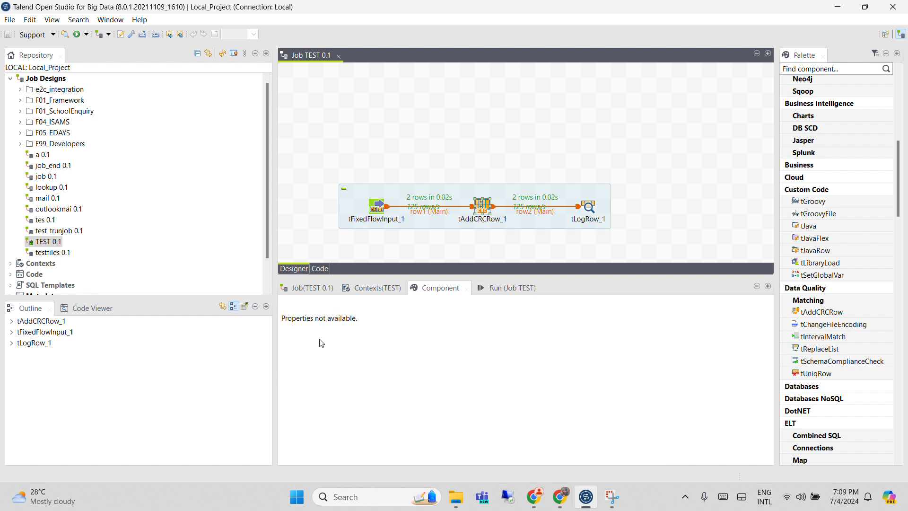
pyautogui.click(506, 288)
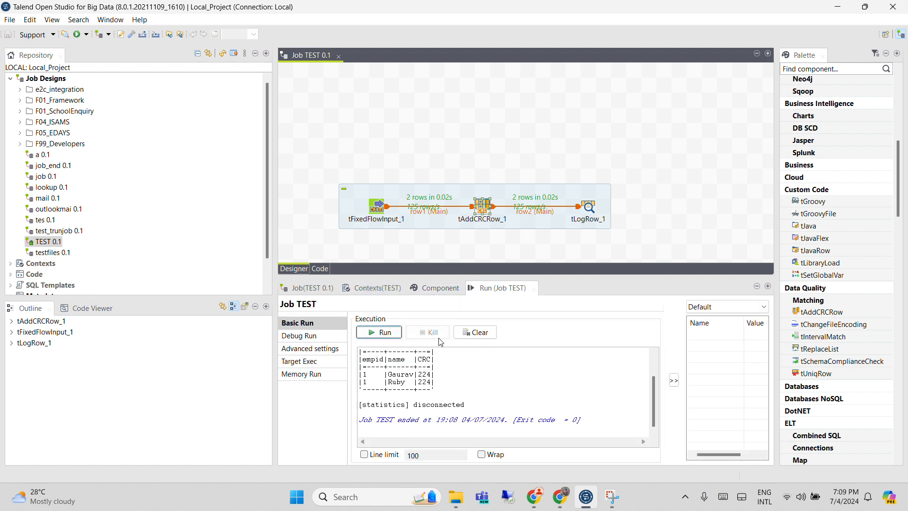
pyautogui.click(479, 335)
pyautogui.click(483, 211)
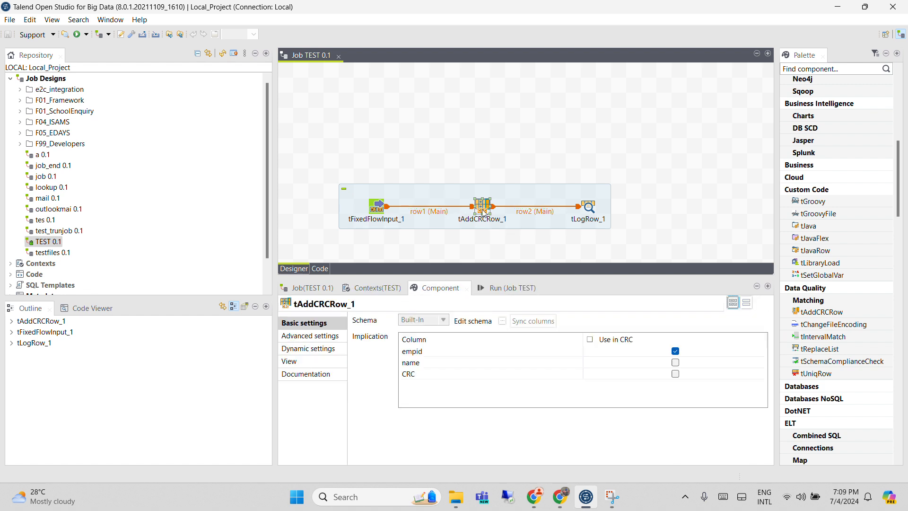
pyautogui.click(307, 335)
pyautogui.click(432, 324)
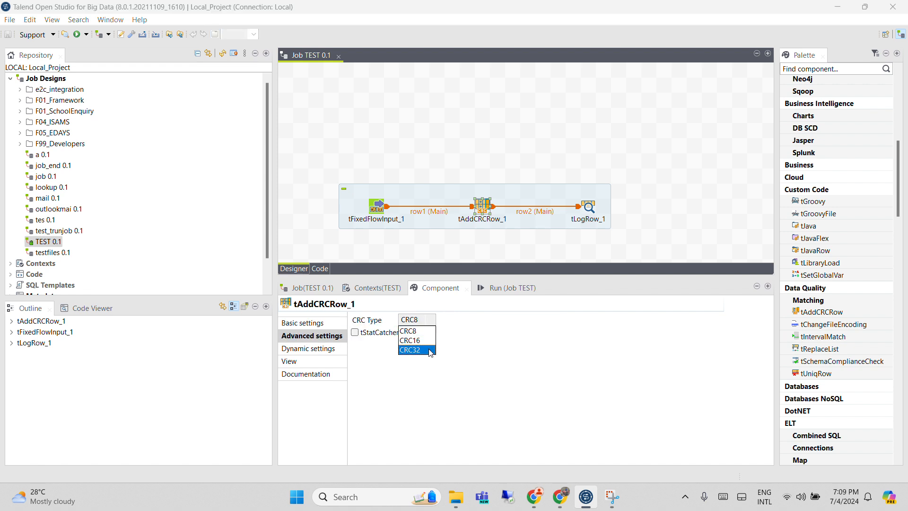
pyautogui.click(430, 350)
pyautogui.click(494, 289)
pyautogui.click(385, 333)
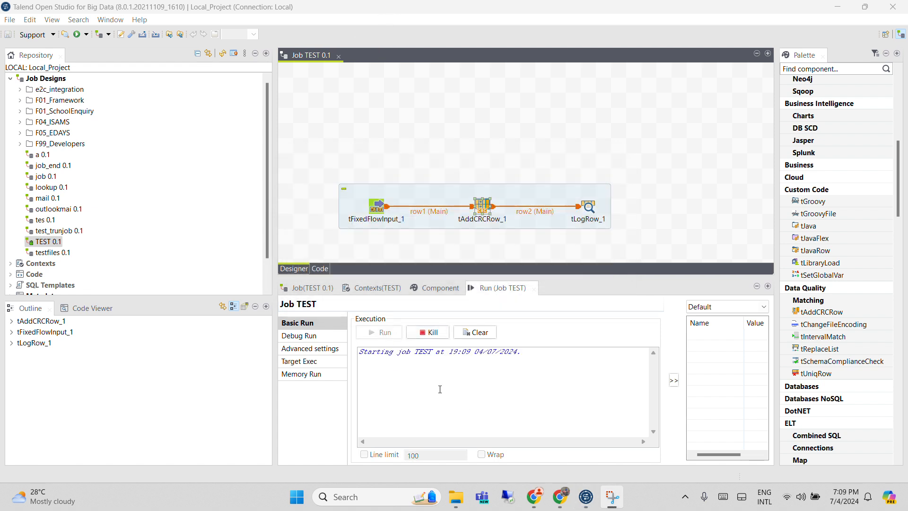
# Include the name column along with empid in the CRC calculation of tAddCRCRow_1
pyautogui.click(377, 205)
pyautogui.doubleClick(376, 204)
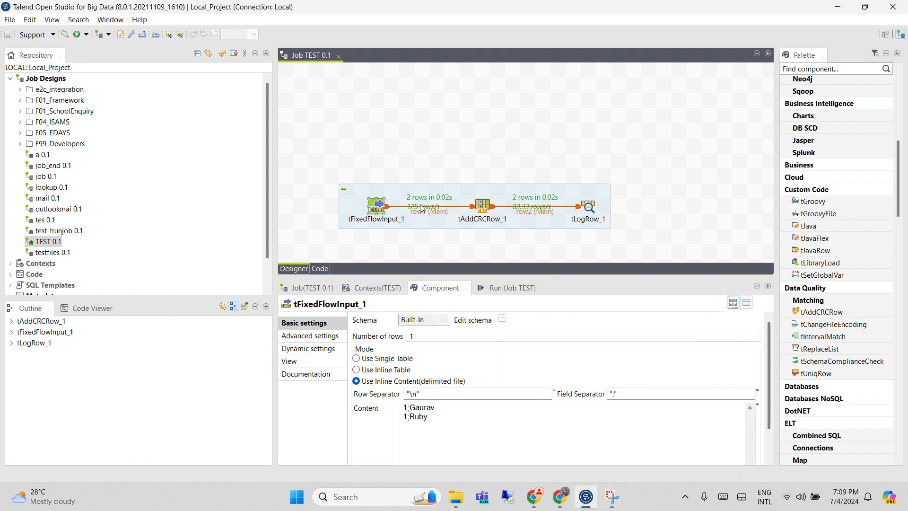
pyautogui.click(485, 207)
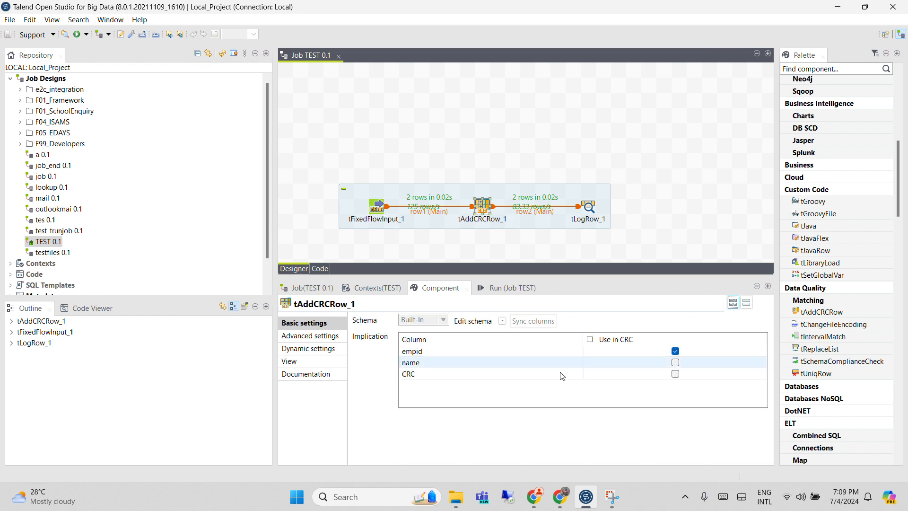
pyautogui.click(676, 362)
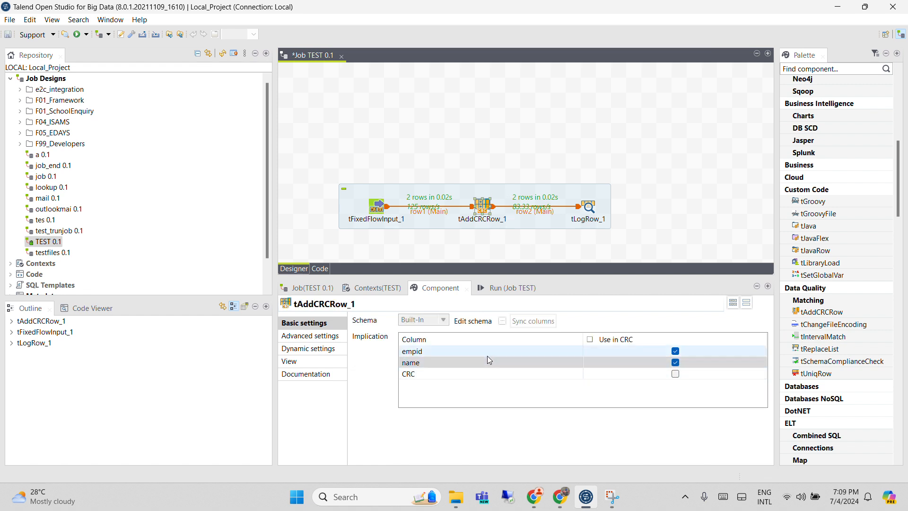
pyautogui.click(510, 288)
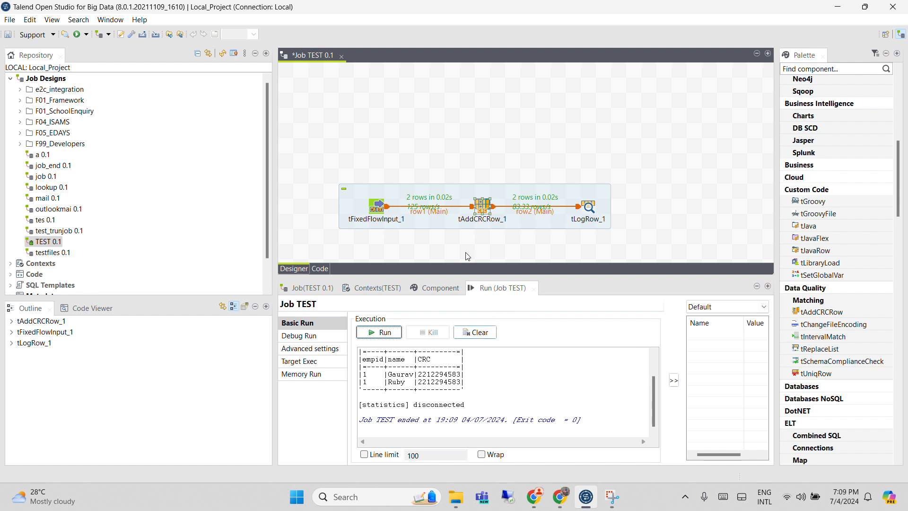
pyautogui.click(486, 208)
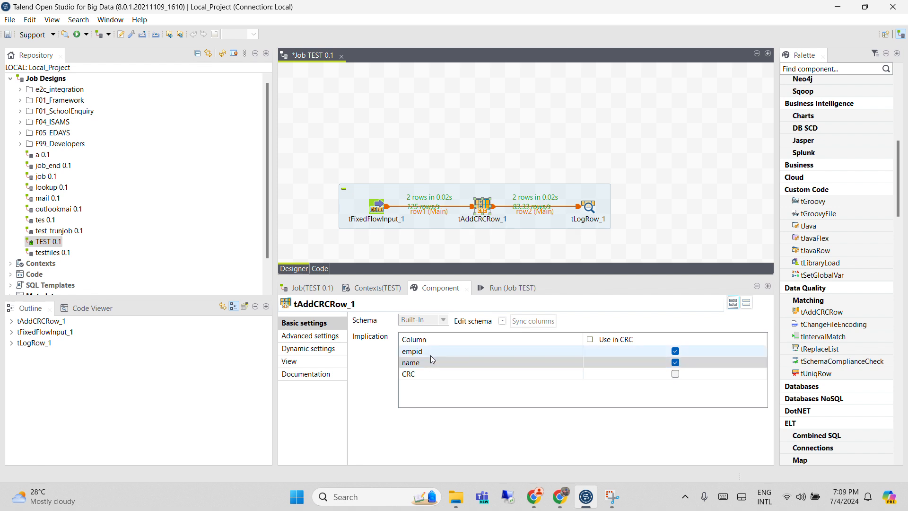
# Run job TEST and compare the CRC values calculated from empid and name for the two rows
pyautogui.click(489, 290)
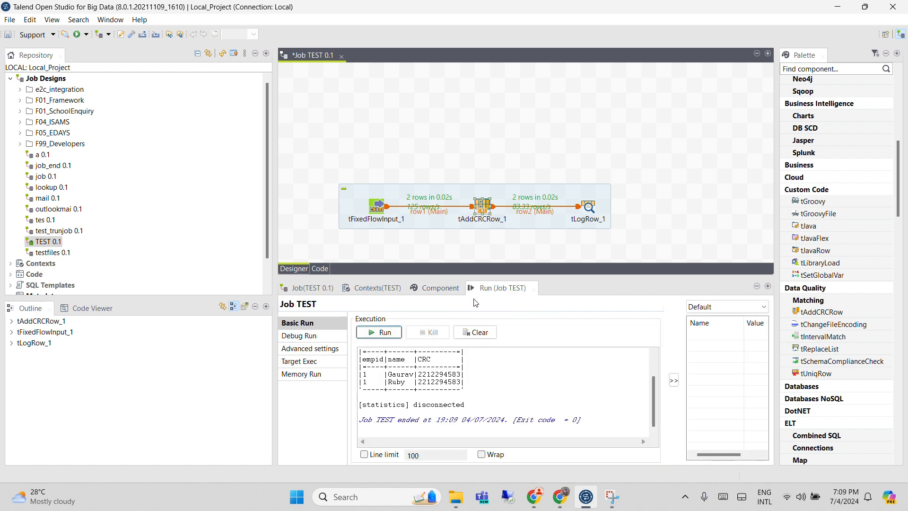
pyautogui.click(386, 333)
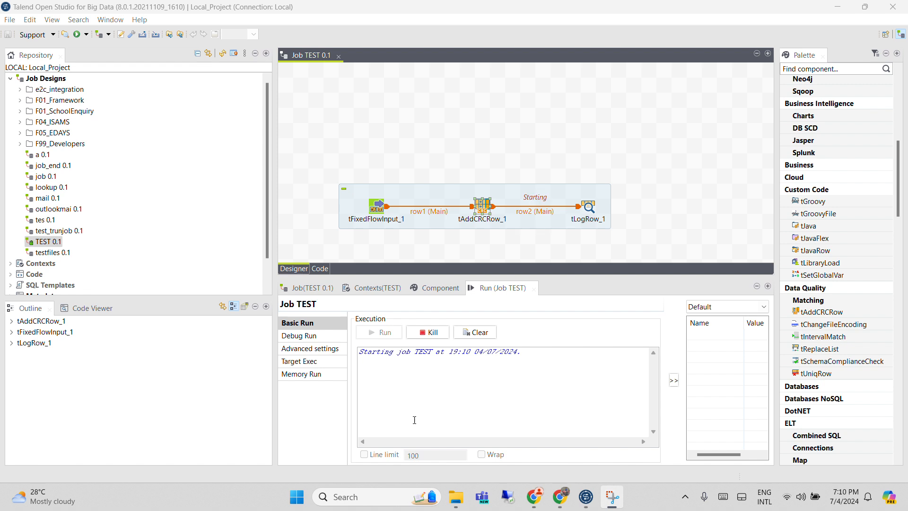
pyautogui.moveTo(418, 382); pyautogui.dragTo(434, 375)
pyautogui.click(402, 375)
pyautogui.moveTo(367, 367); pyautogui.dragTo(368, 381)
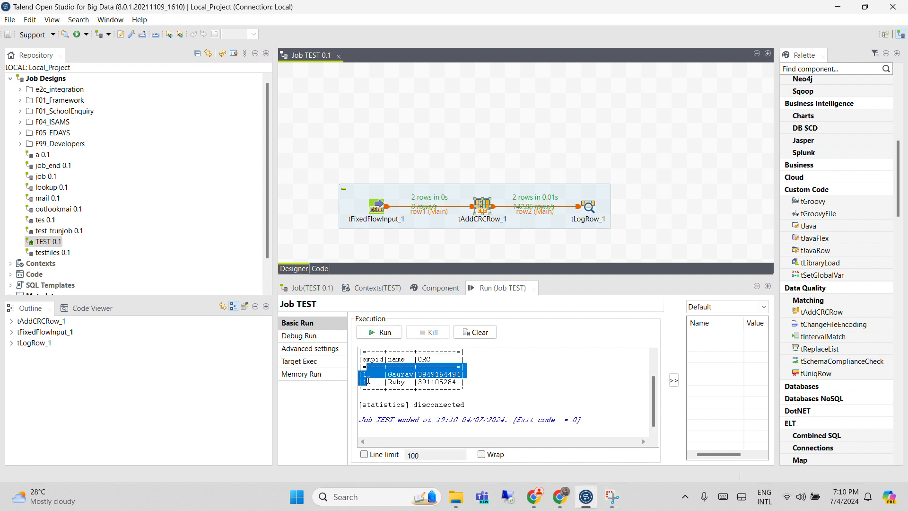
pyautogui.click(393, 378)
# Change the name in the second row of tFixedFlowInput_1's inline content to the same name as the first row
pyautogui.click(377, 206)
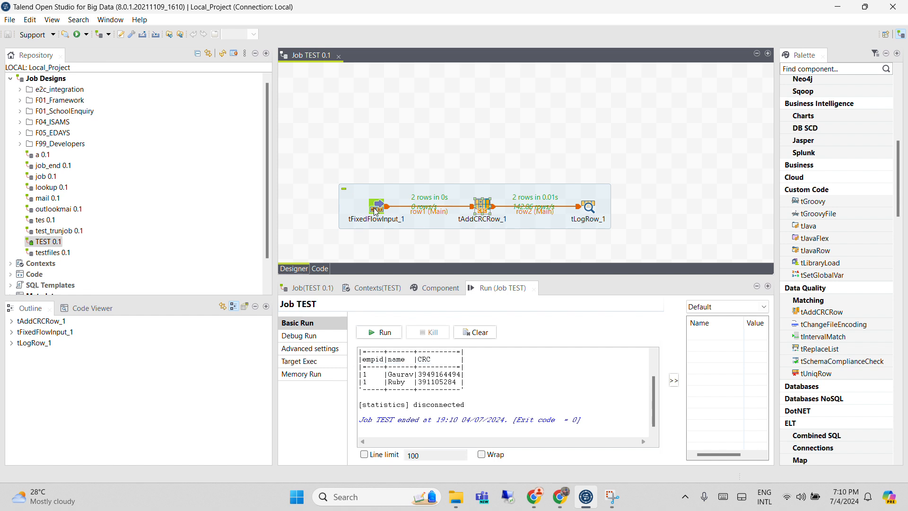
pyautogui.tripleClick(421, 416)
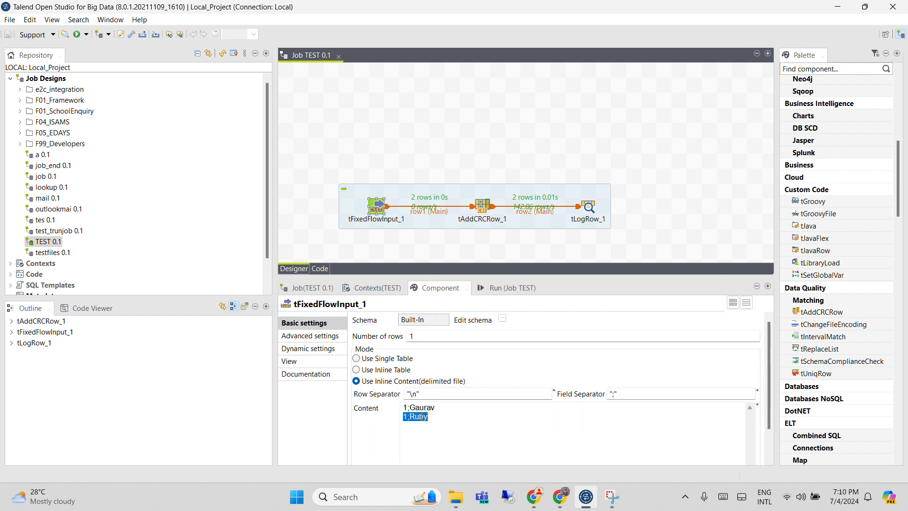
pyautogui.click(433, 419)
pyautogui.press('BackSpace')
pyautogui.press('BackSpace')
pyautogui.press('BackSpace')
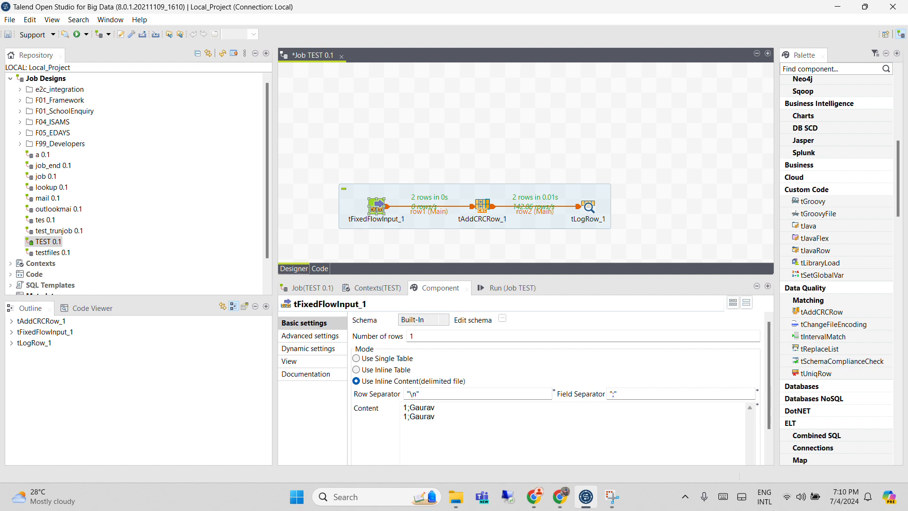
# Run job TEST from a cleared output to compare the identical rows' CRC values, and shift the subjob slightly up on the canvas
pyautogui.click(507, 288)
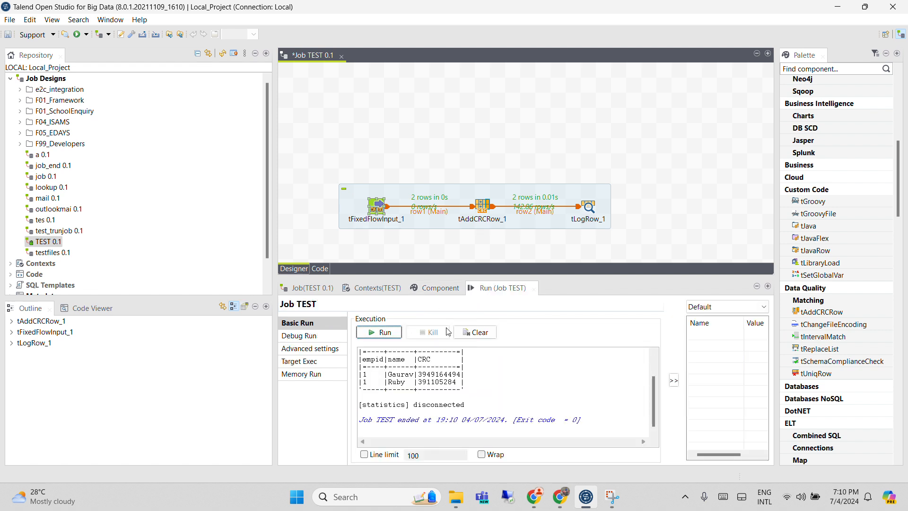
pyautogui.click(475, 332)
pyautogui.click(384, 333)
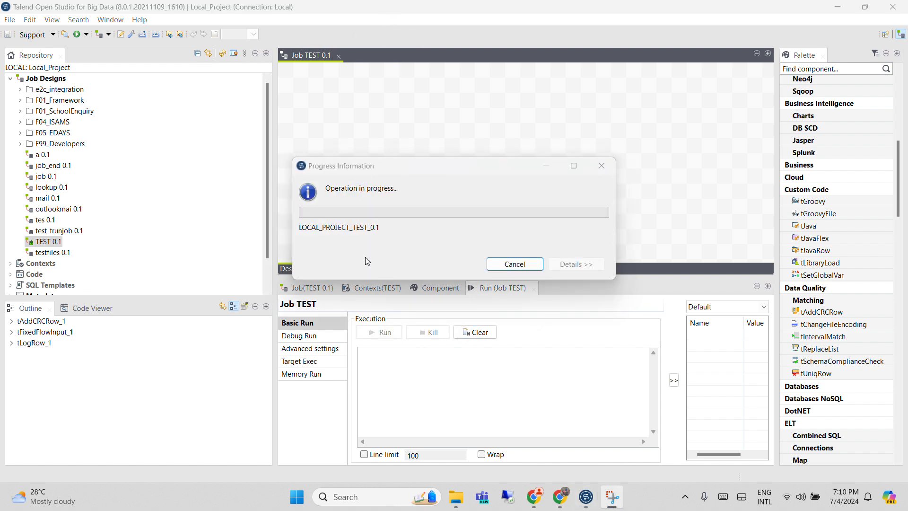
pyautogui.moveTo(377, 395); pyautogui.dragTo(362, 353)
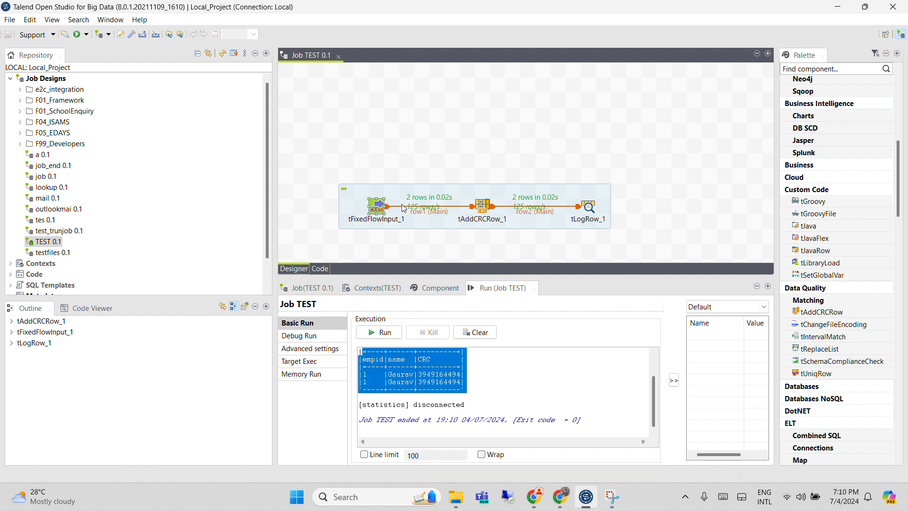
pyautogui.moveTo(443, 198); pyautogui.dragTo(444, 182)
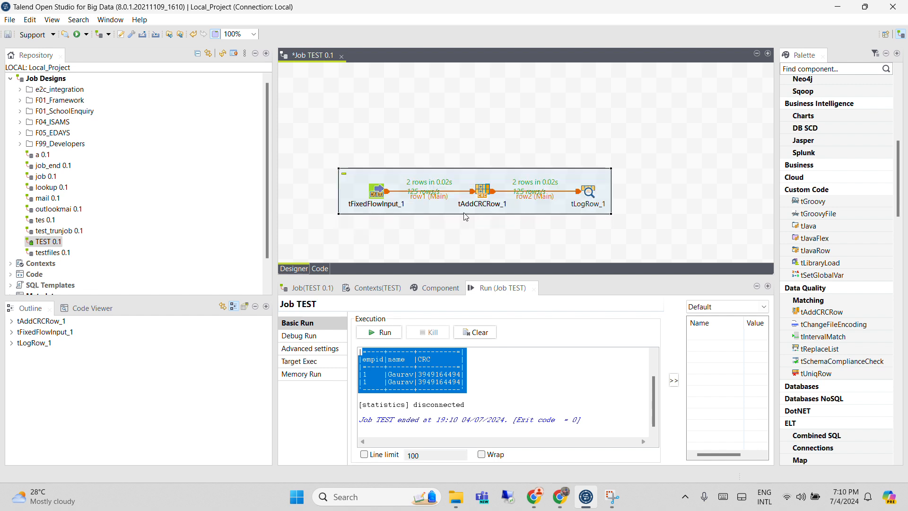
# Clear the run output and inspect the ERROR_MESSAGE and NB_LINE variables of tAddCRCRow_1 in the outline
pyautogui.click(477, 333)
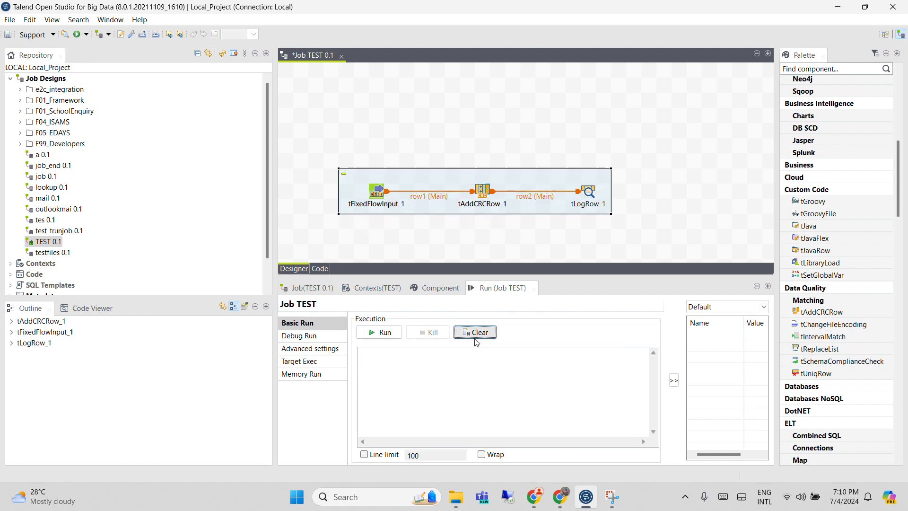
pyautogui.click(437, 287)
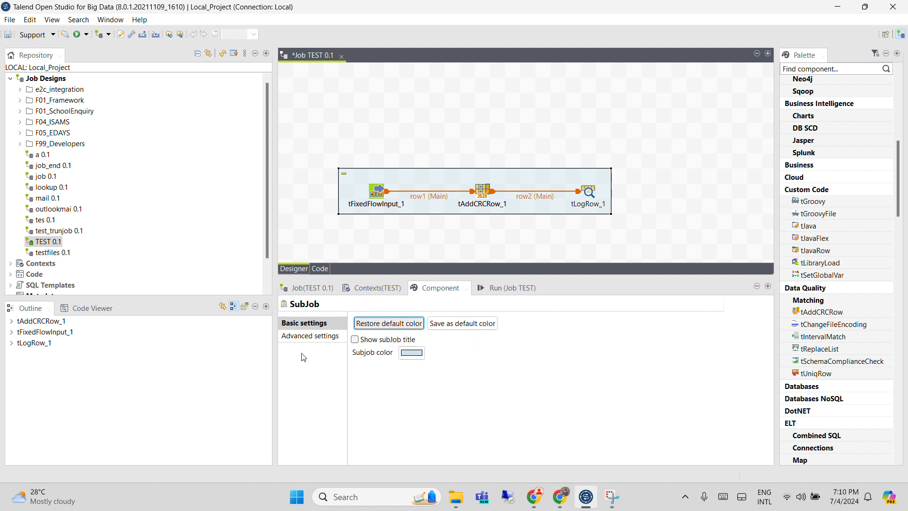
pyautogui.doubleClick(19, 324)
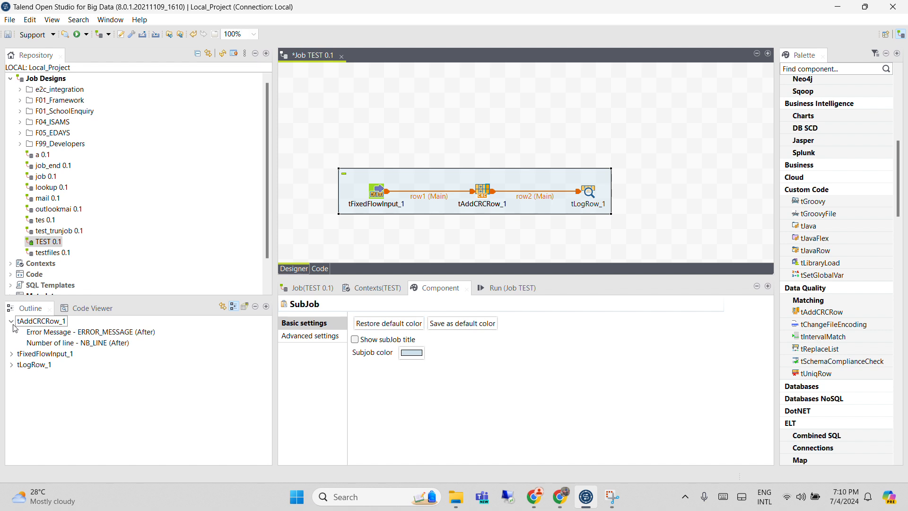
pyautogui.click(76, 344)
pyautogui.click(80, 331)
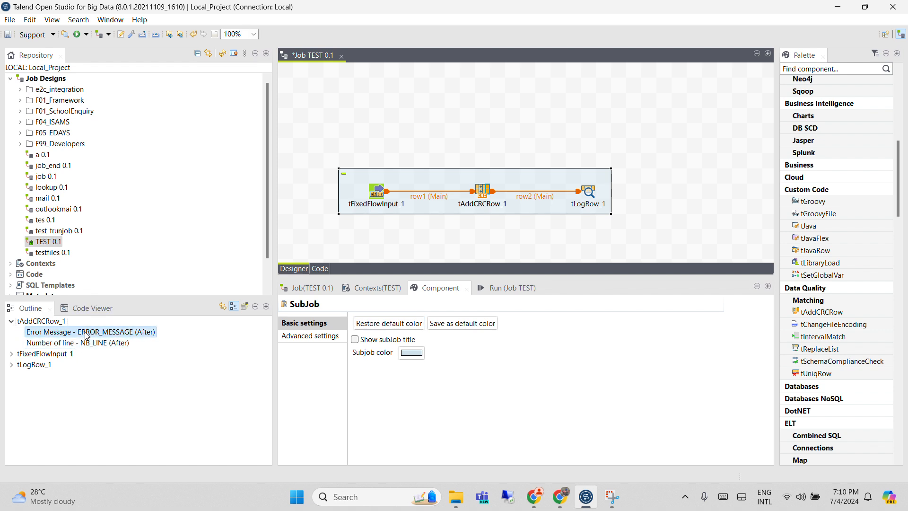
# Examine the generated code of tFixedFlowInput_1 and the full Java source of job TEST, and return to the graphical job design
pyautogui.click(94, 307)
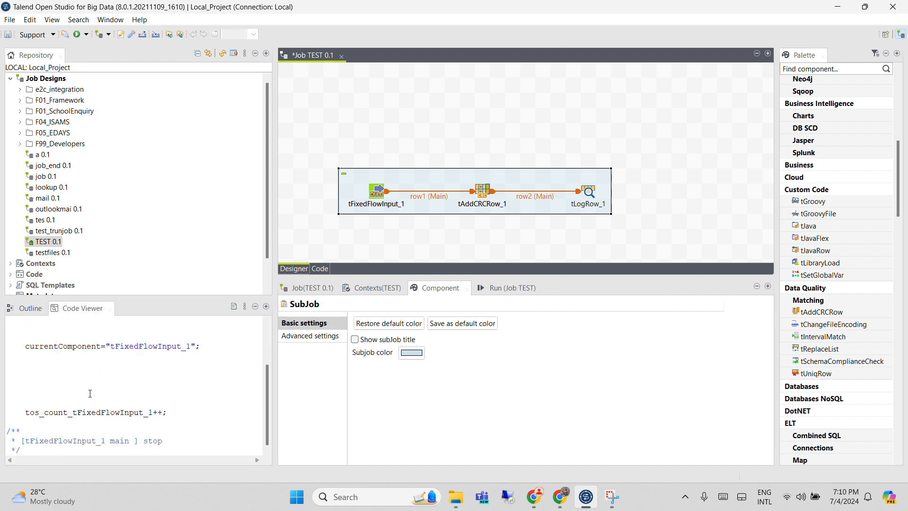
pyautogui.scroll(2, 90, 393)
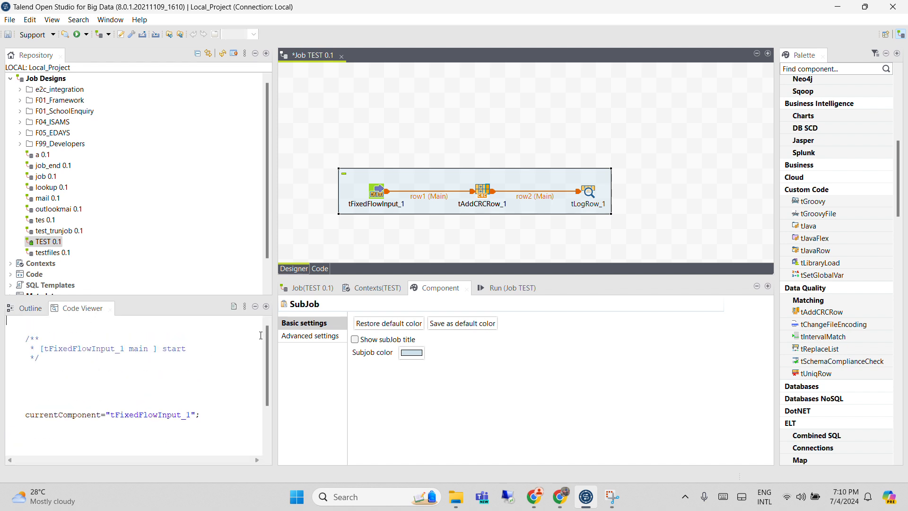
pyautogui.click(323, 272)
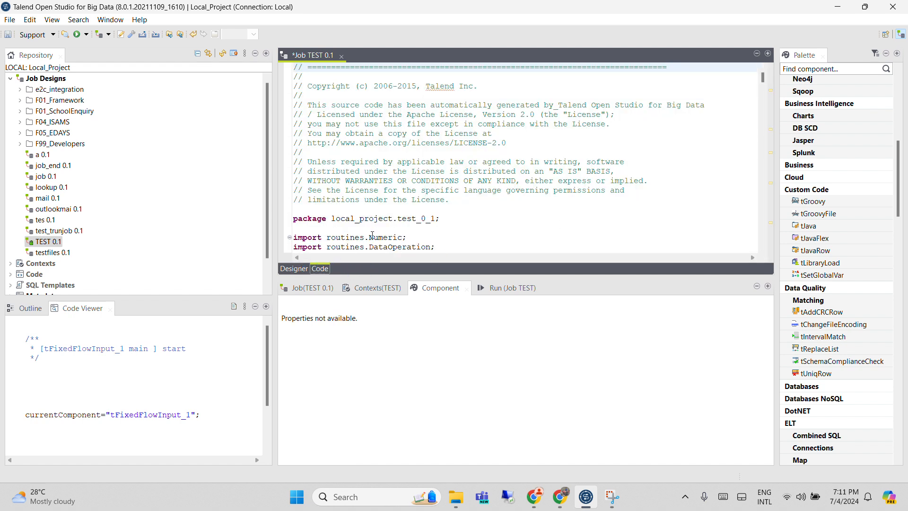
pyautogui.scroll(-8, 372, 235)
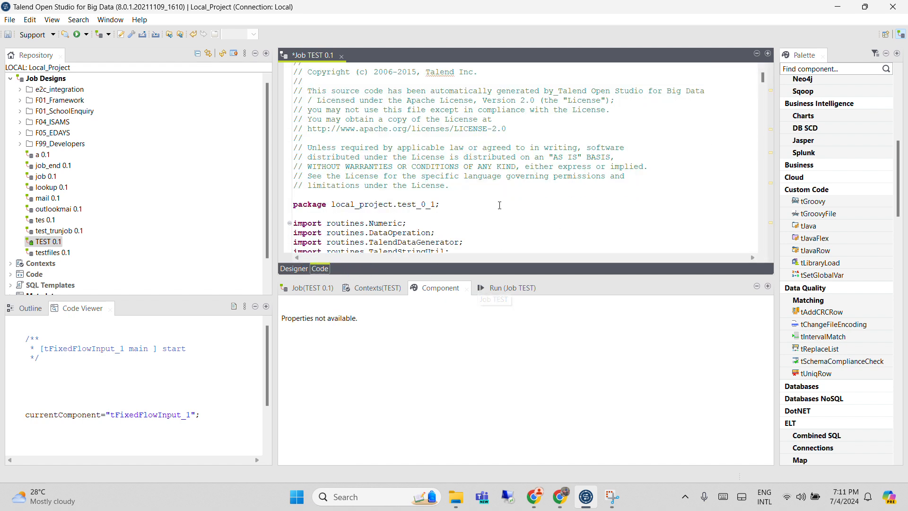
pyautogui.click(770, 152)
pyautogui.scroll(1, 497, 184)
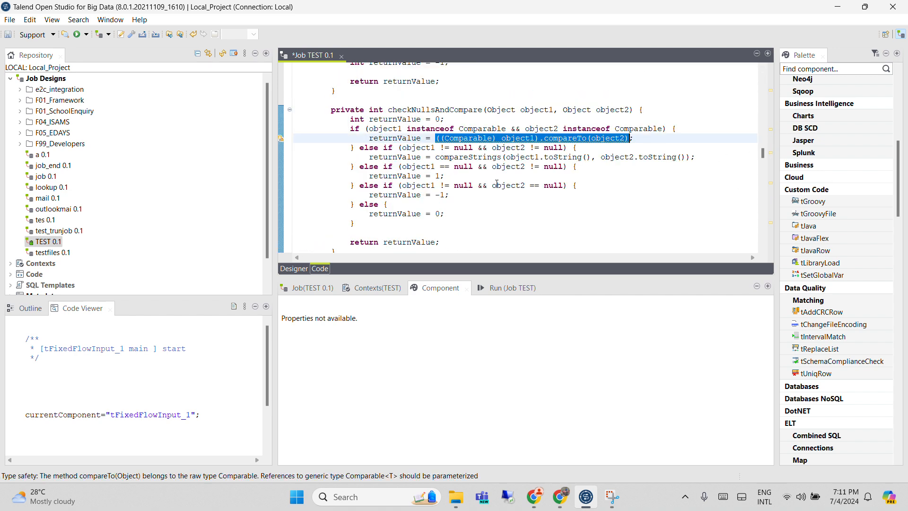
pyautogui.scroll(1, 482, 191)
pyautogui.scroll(1, 482, 191)
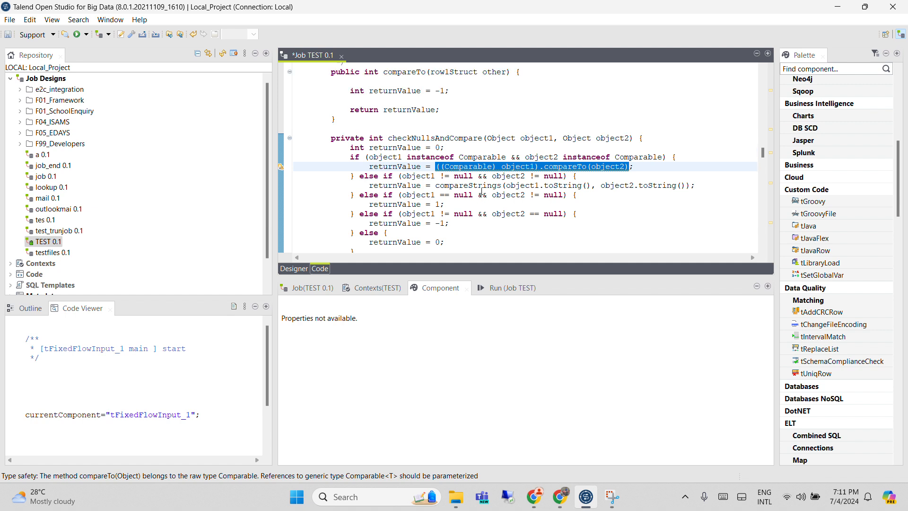
pyautogui.scroll(-2, 454, 203)
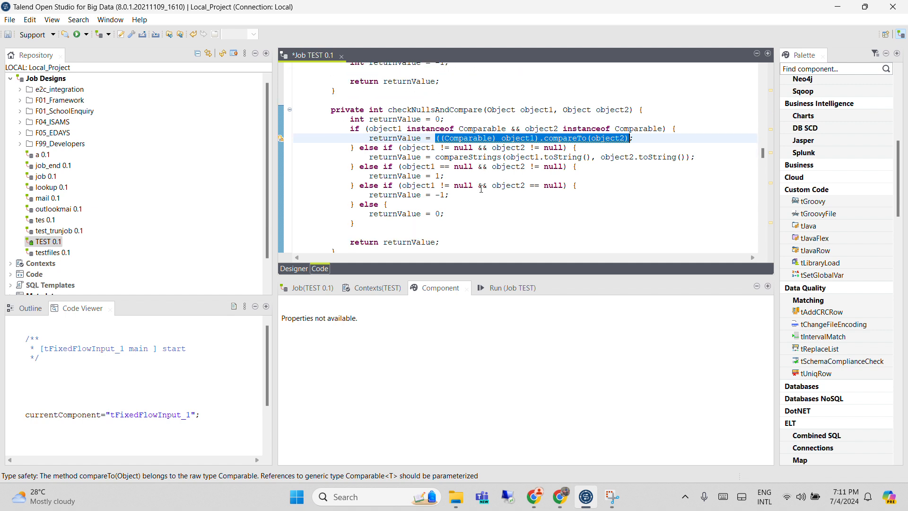
pyautogui.click(298, 268)
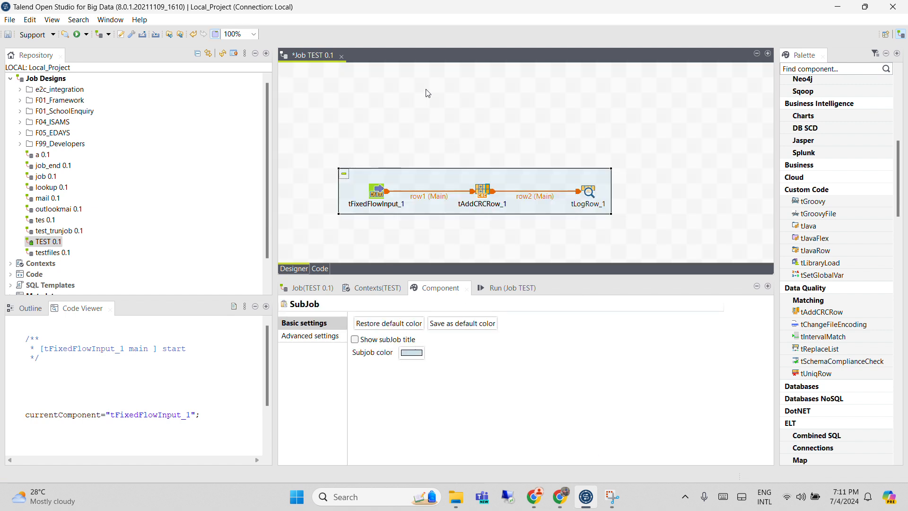